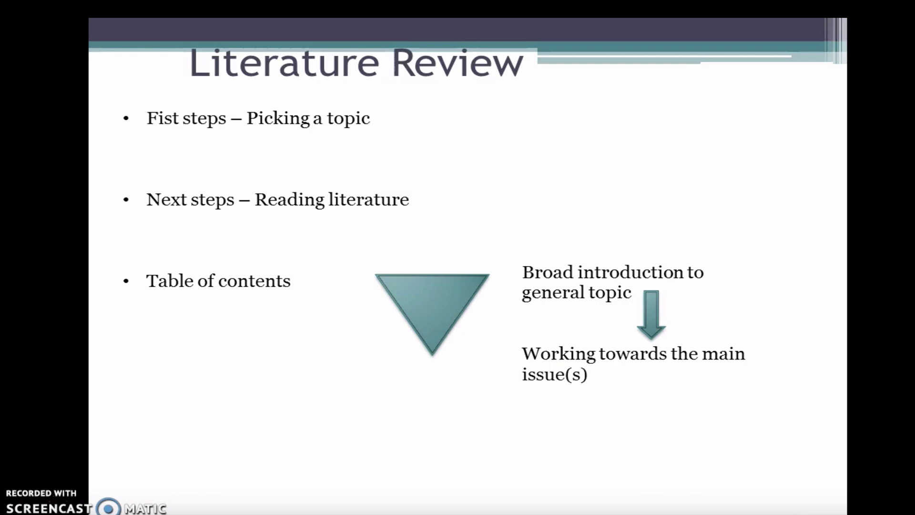
Reveal the Flow of document, Final steps and Proofreading bullets, then clear the slide's bullets and diagram.
key("Right")
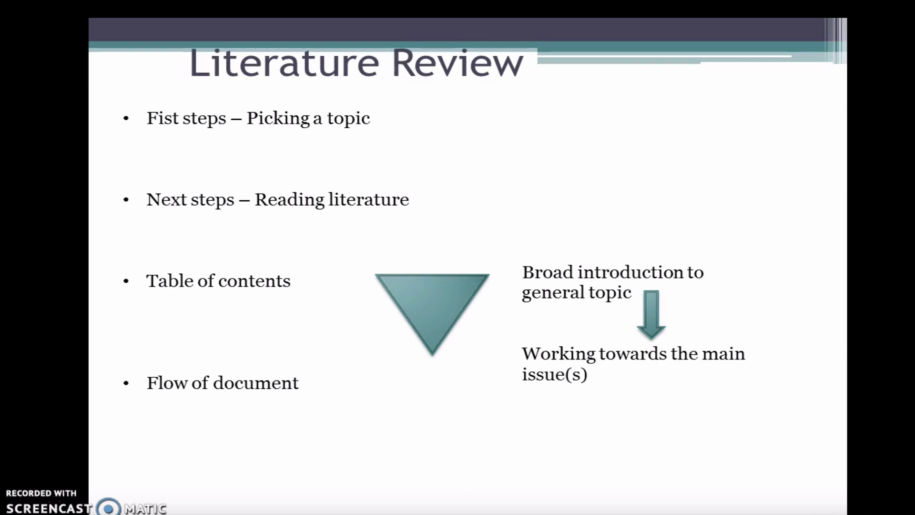
key("Right")
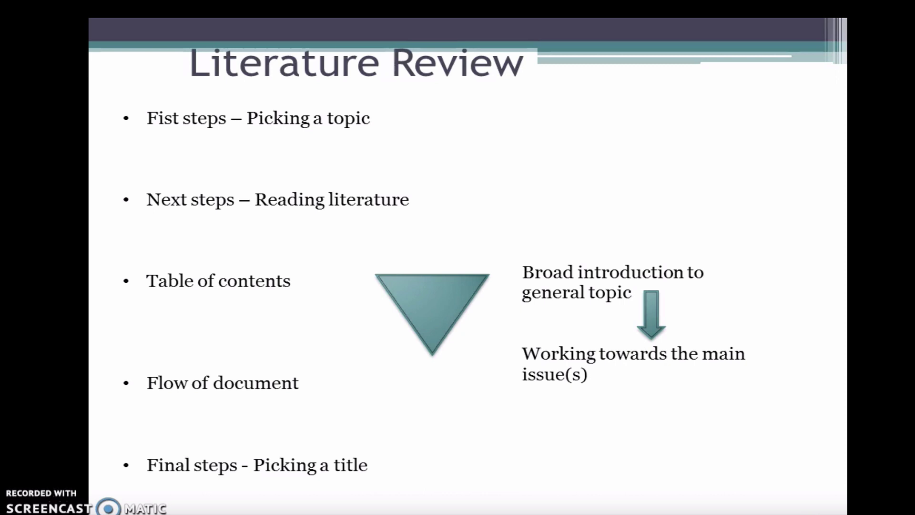
key("Right")
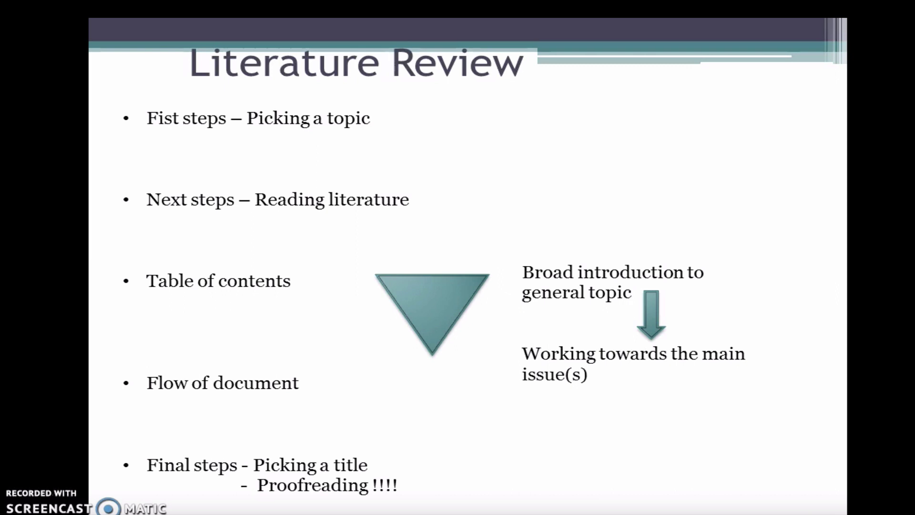
key("Right")
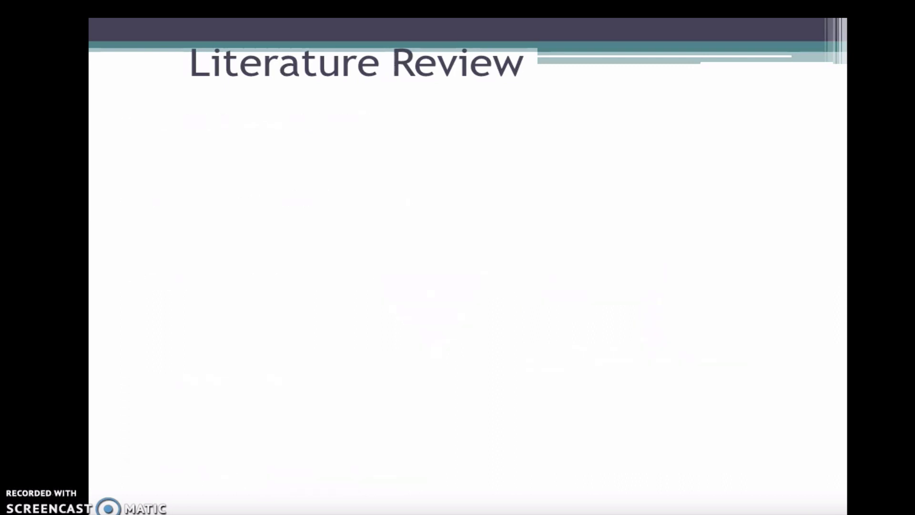
Bring in the GOOD LUCK picture, then scroll the Word table of contents past the Declaration.
key("Right")
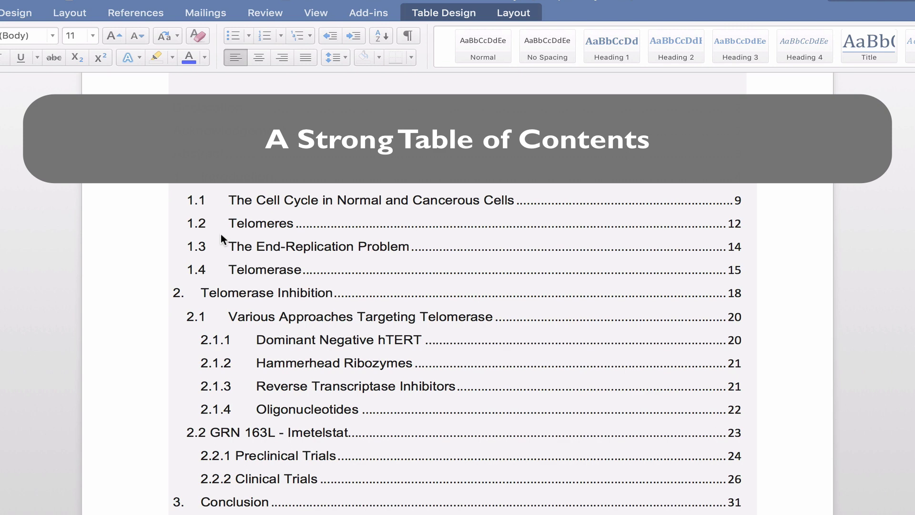
scroll(222, 235, "down", 1)
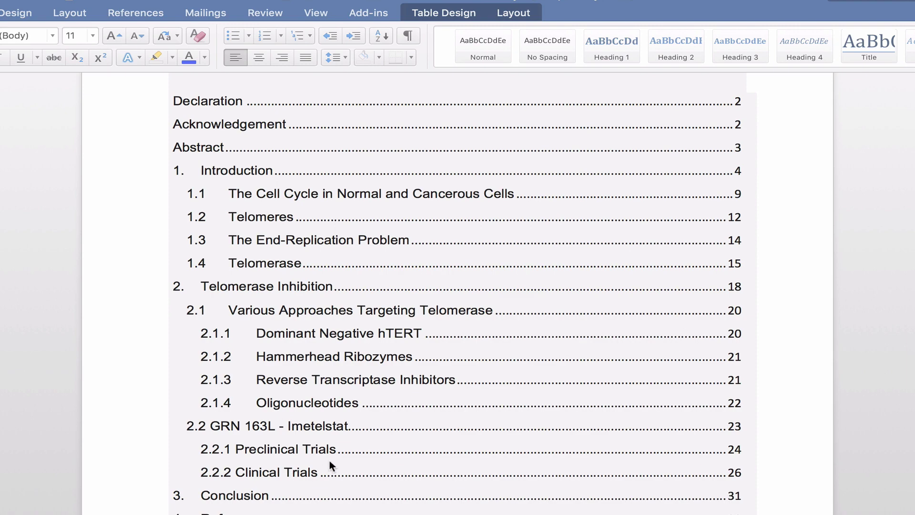
scroll(330, 461, "down", 10)
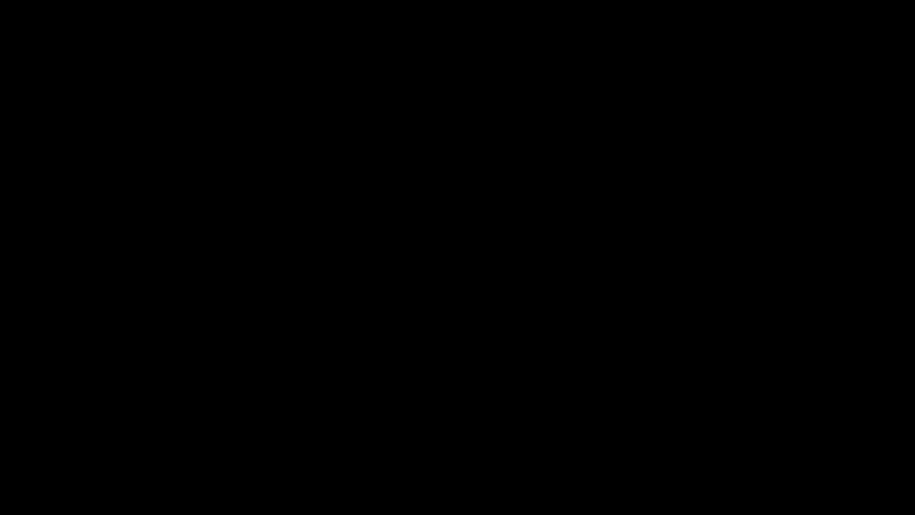
Scroll past the cancer quote, clonal-tumour figure and Ireland map to the overview paragraph.
scroll(330, 460, "down", 15)
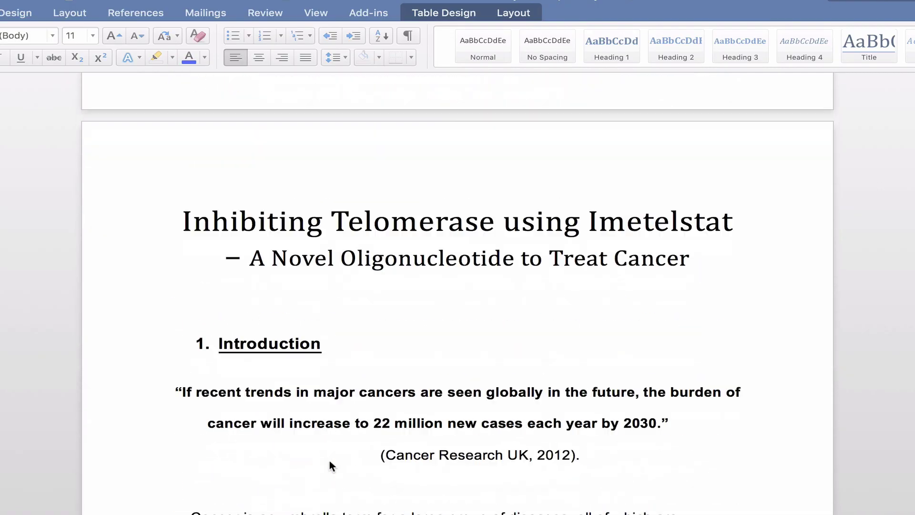
scroll(330, 460, "down", 3)
scroll(330, 461, "up", 1)
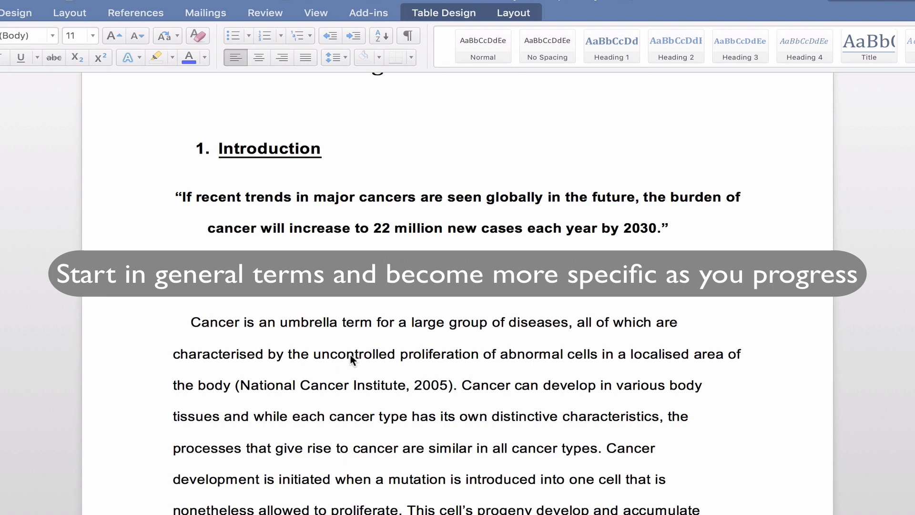
scroll(350, 355, "down", 1)
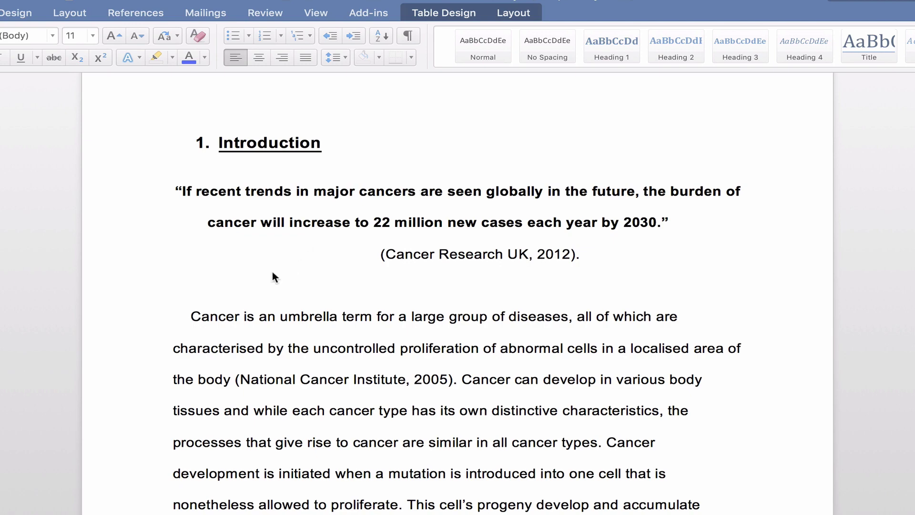
scroll(273, 271, "down", 20)
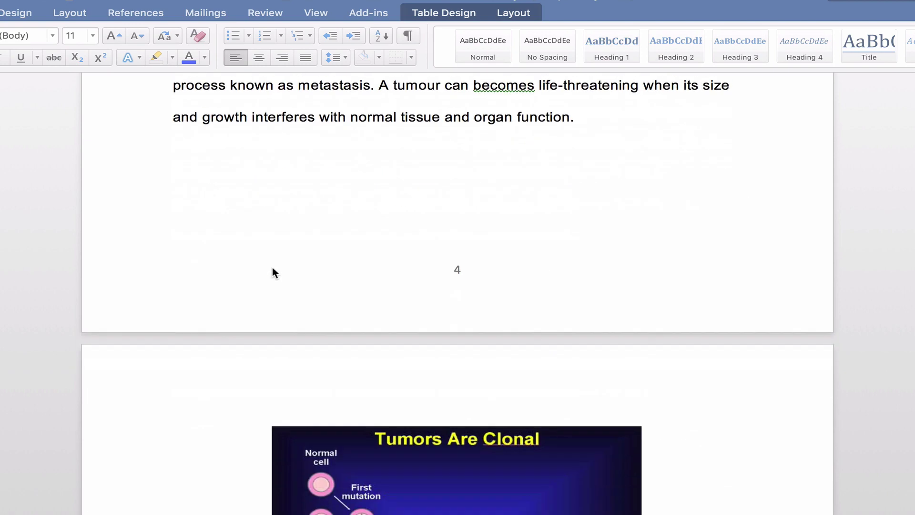
scroll(273, 272, "down", 20)
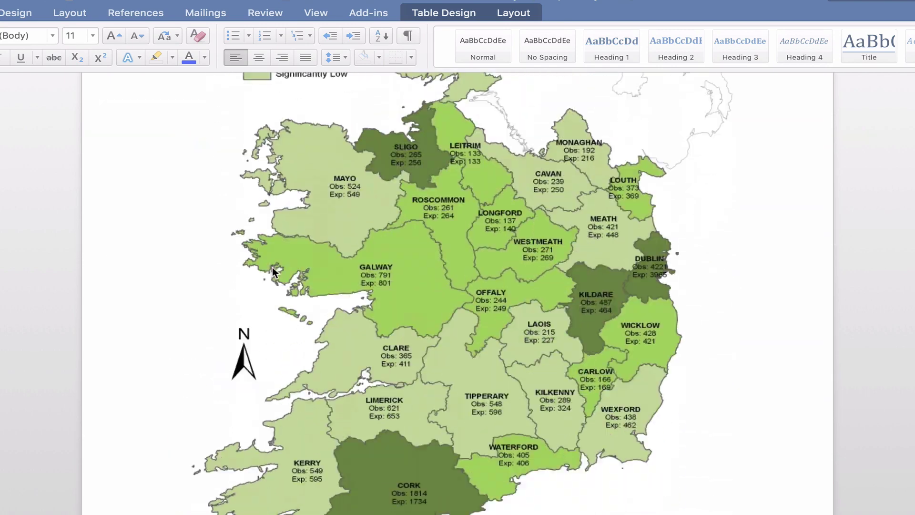
scroll(273, 269, "down", 5)
scroll(274, 270, "up", 10)
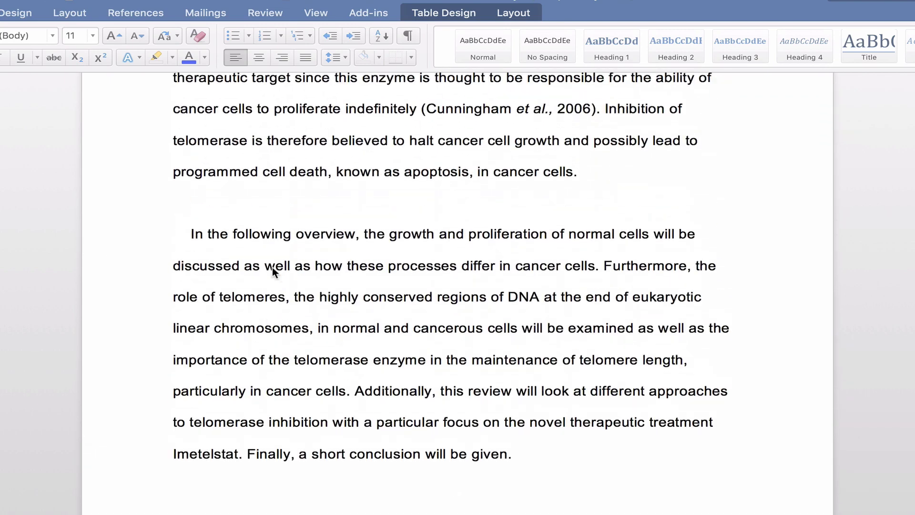
scroll(273, 271, "up", 2)
scroll(272, 271, "down", 6)
scroll(272, 271, "down", 4)
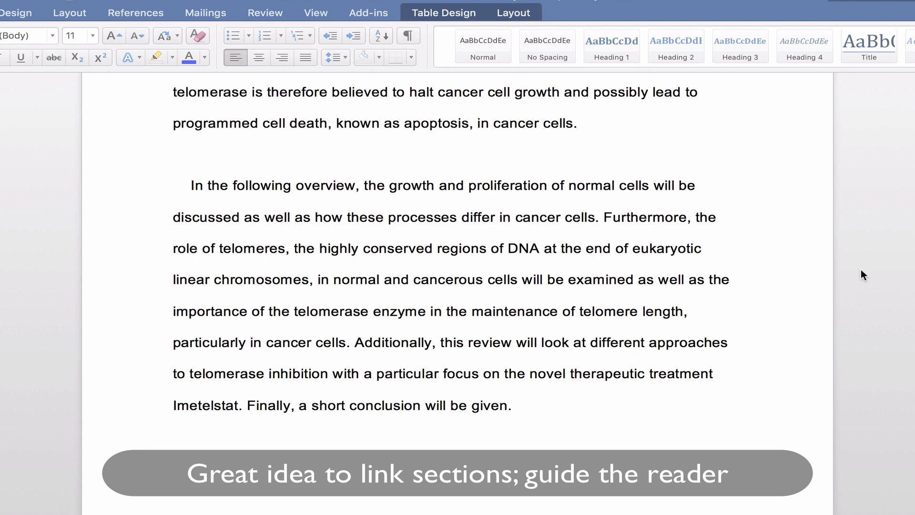
In section 1.1, select the word P53 and then its whole line as an example.
scroll(861, 270, "down", 20)
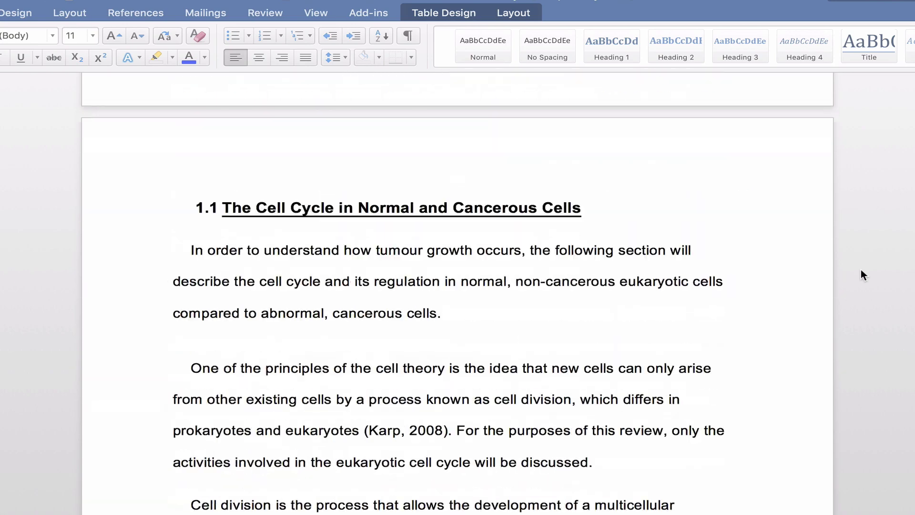
scroll(861, 270, "down", 20)
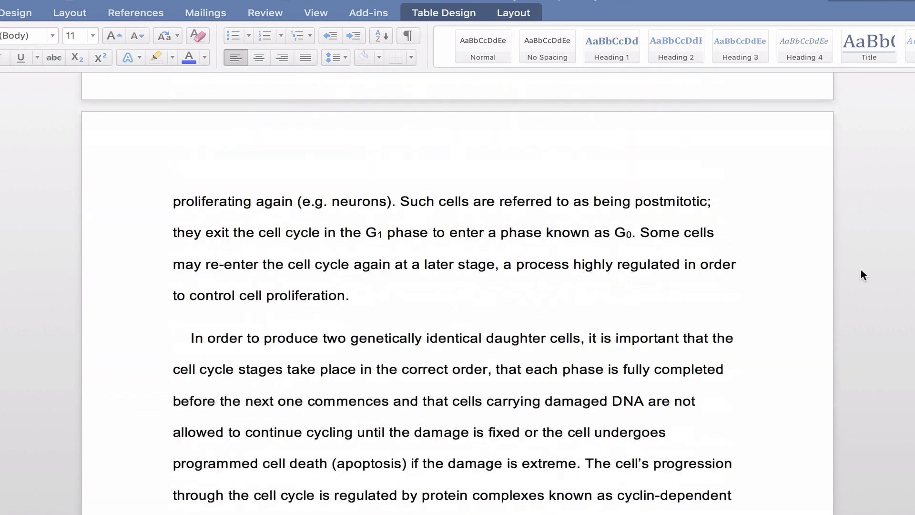
scroll(861, 270, "down", 5)
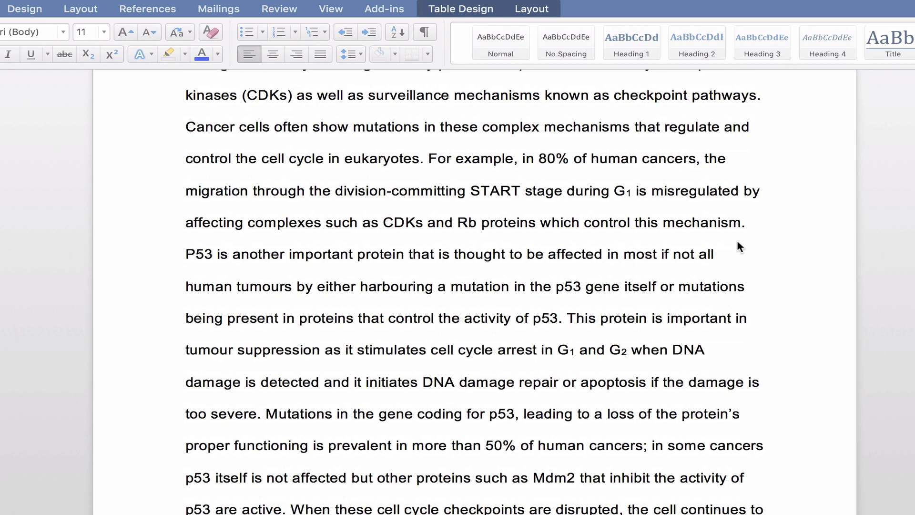
left_click(188, 254)
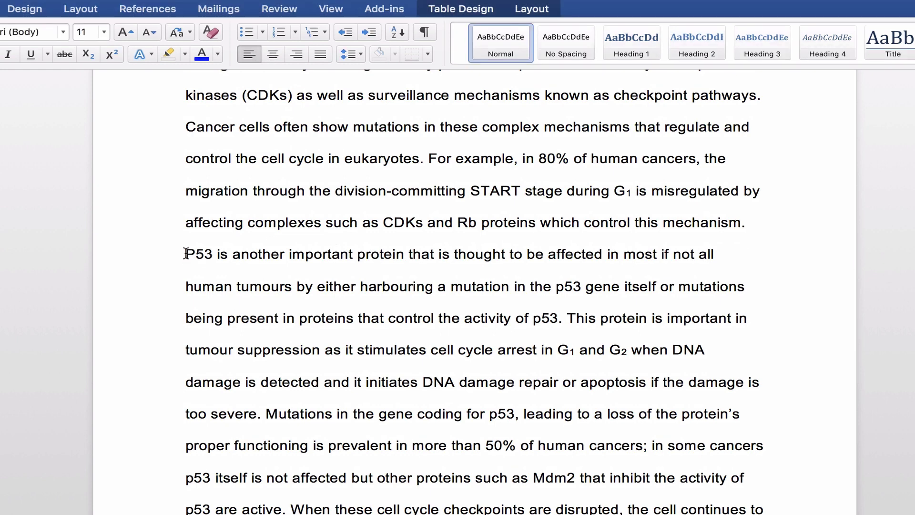
left_click_drag(186, 254, 214, 256)
left_click(168, 257)
left_click(215, 257)
Scroll on to section 1.2 Telomeres and its Hayflick limit opening.
scroll(217, 255, "down", 2)
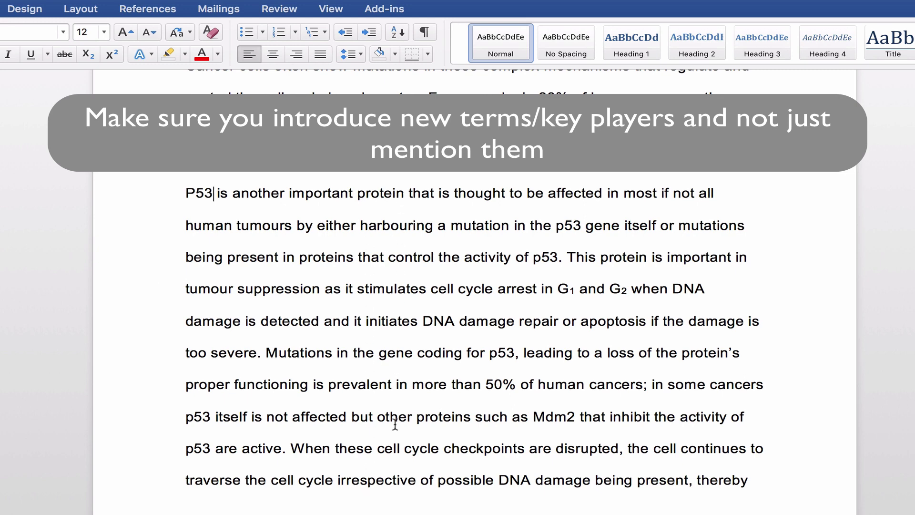
scroll(394, 433, "down", 5)
scroll(399, 438, "down", 15)
scroll(393, 433, "down", 1)
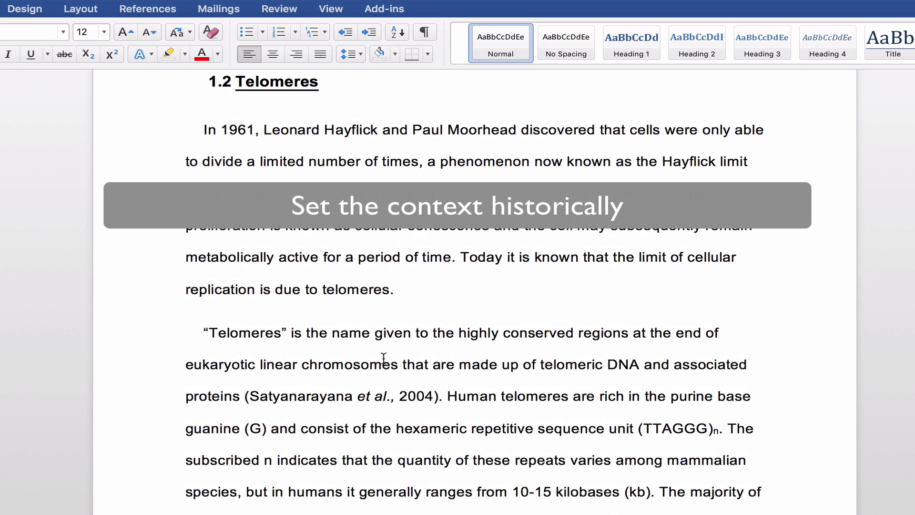
left_click_drag(255, 130, 218, 131)
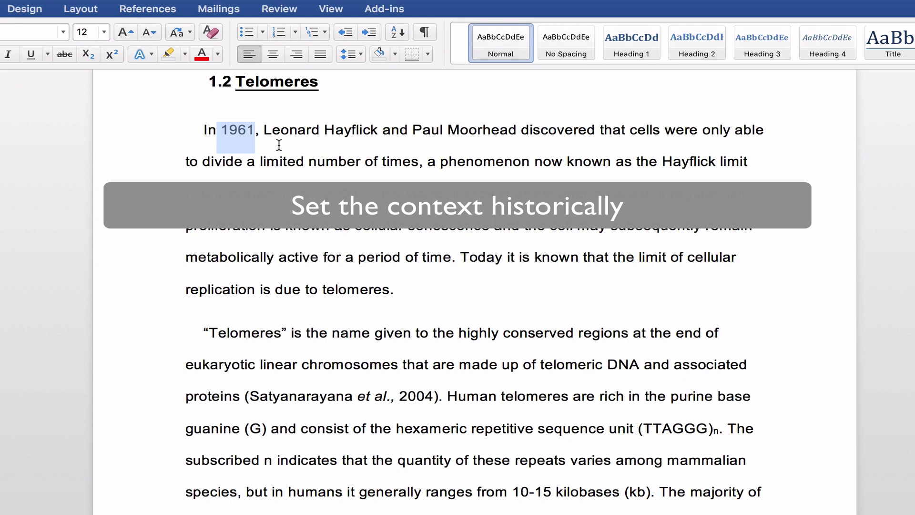
left_click(305, 146)
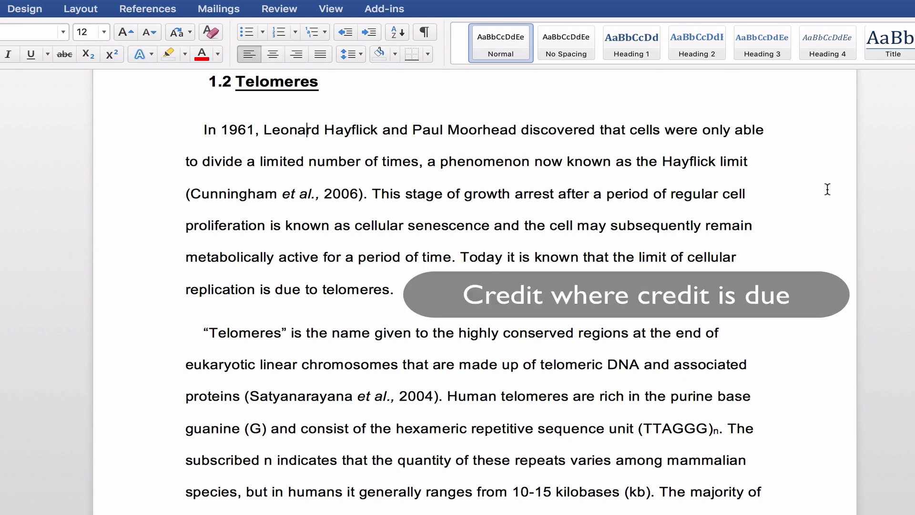
left_click_drag(264, 129, 505, 138)
left_click(344, 161)
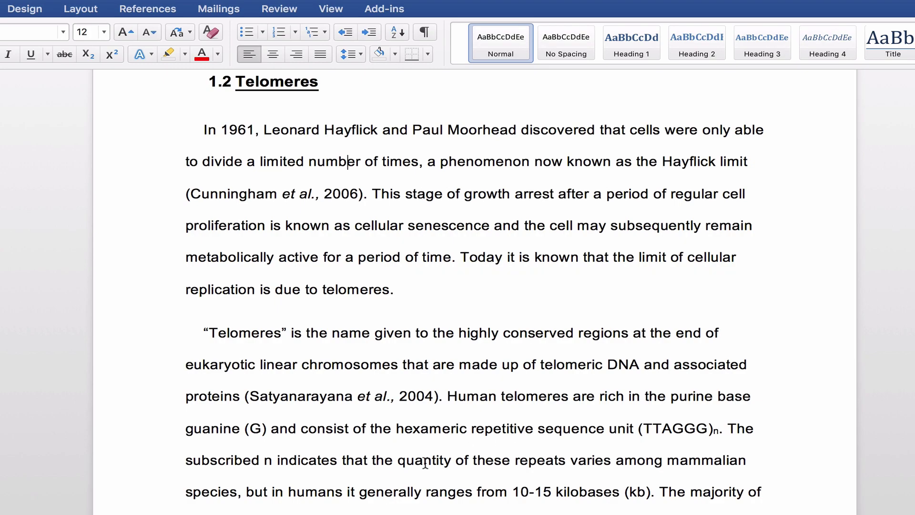
scroll(426, 463, "down", 1)
Scroll past the Figure 5 T-loop diagram to the 1.3 The End-Replication Problem heading.
scroll(426, 463, "down", 20)
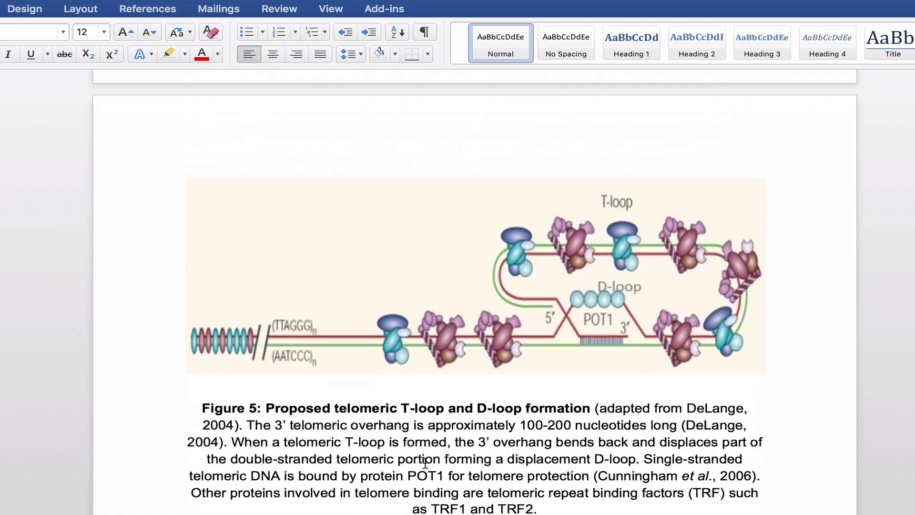
scroll(426, 463, "down", 15)
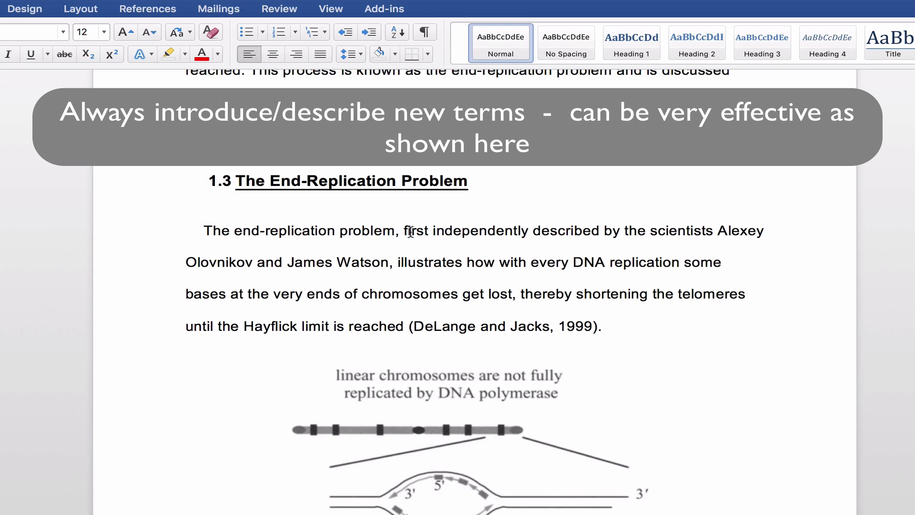
Highlight the clause crediting the two discoverers and the term 'The end-replication problem' as examples.
left_click_drag(403, 230, 388, 257)
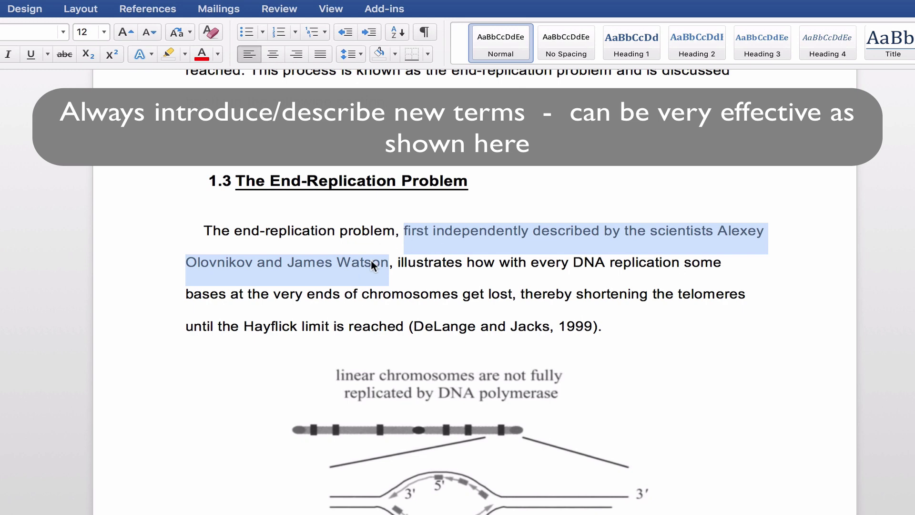
left_click(311, 228)
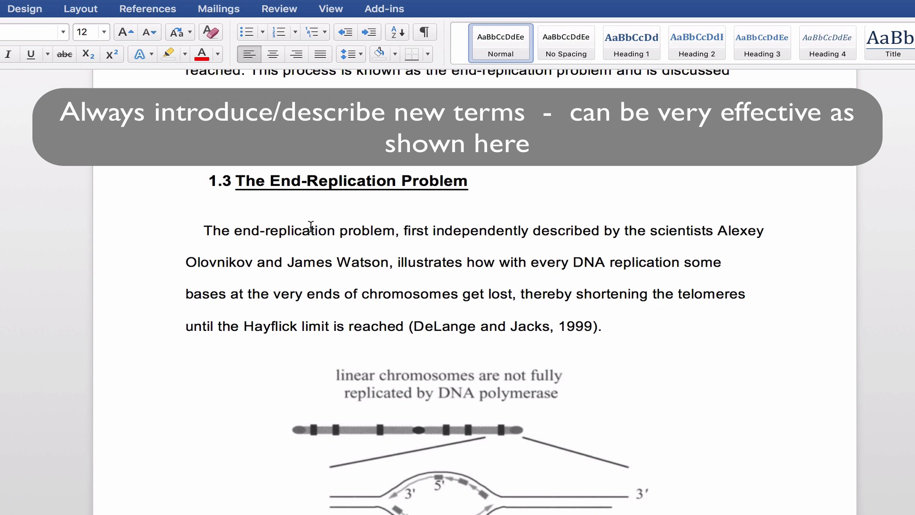
left_click_drag(204, 230, 388, 230)
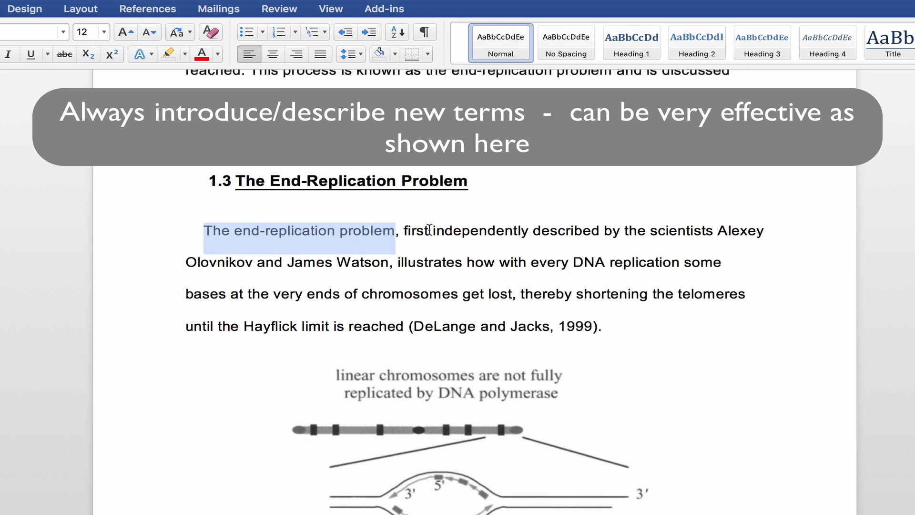
left_click(430, 230)
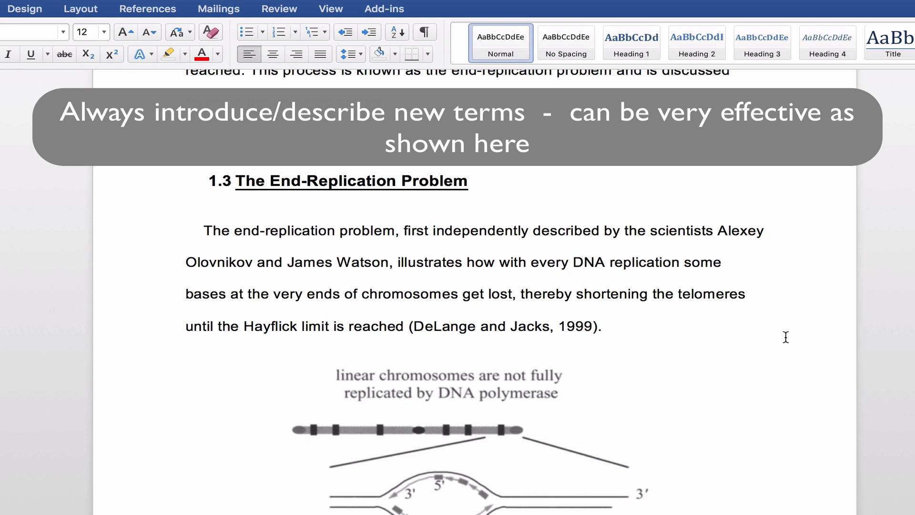
Scroll past the Figure 6 diagram to the 2. Telomerase Inhibition section.
scroll(787, 334, "down", 1)
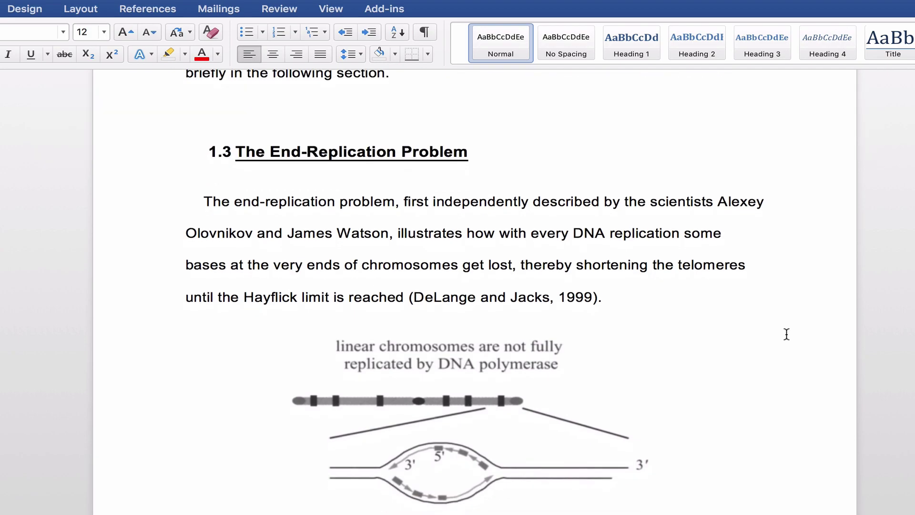
scroll(787, 334, "down", 20)
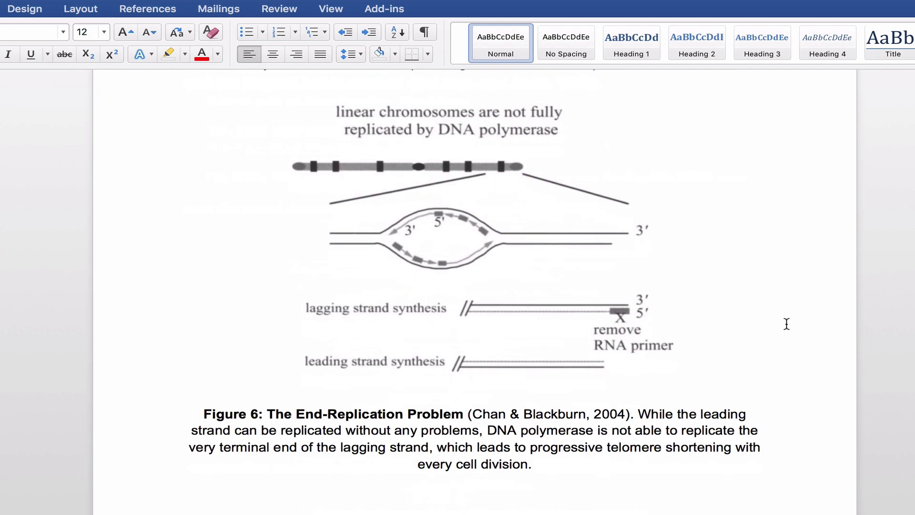
scroll(787, 323, "down", 20)
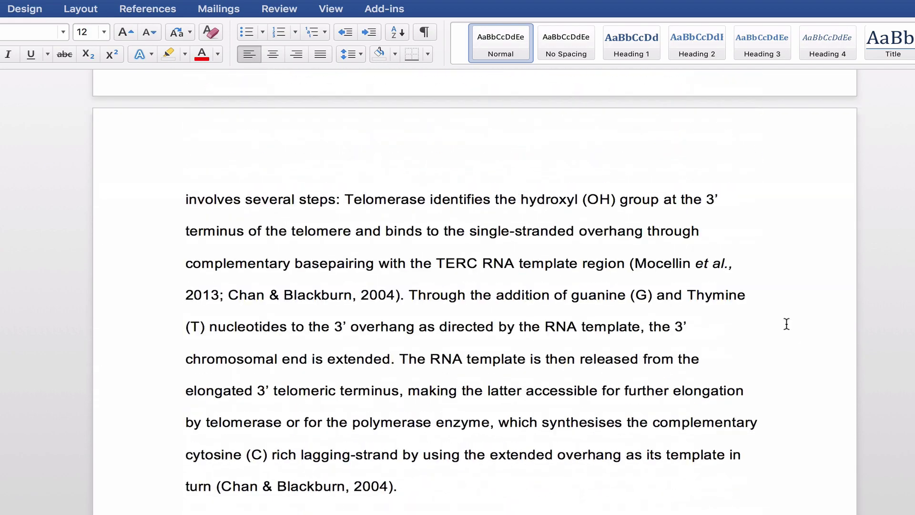
Scroll to the 2.1 Various Approaches Targeting Telomerase heading and its opening paragraph.
scroll(786, 323, "down", 20)
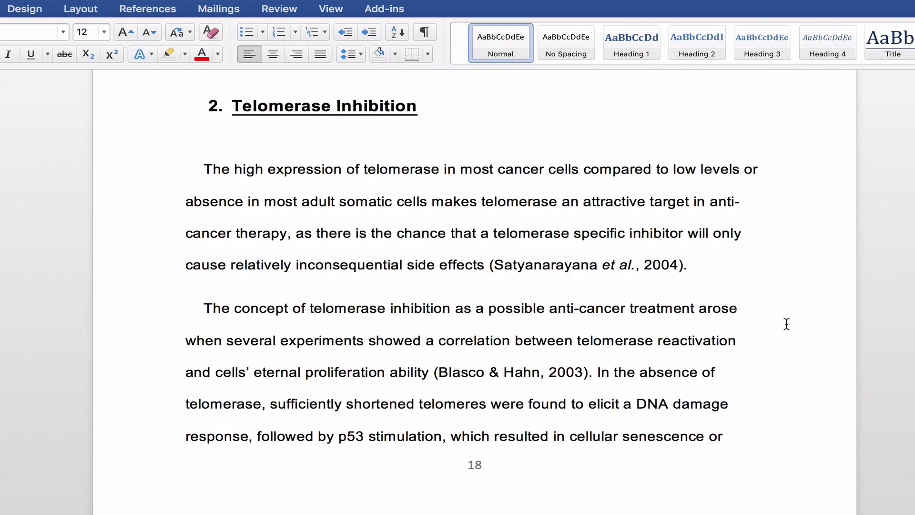
scroll(787, 324, "down", 5)
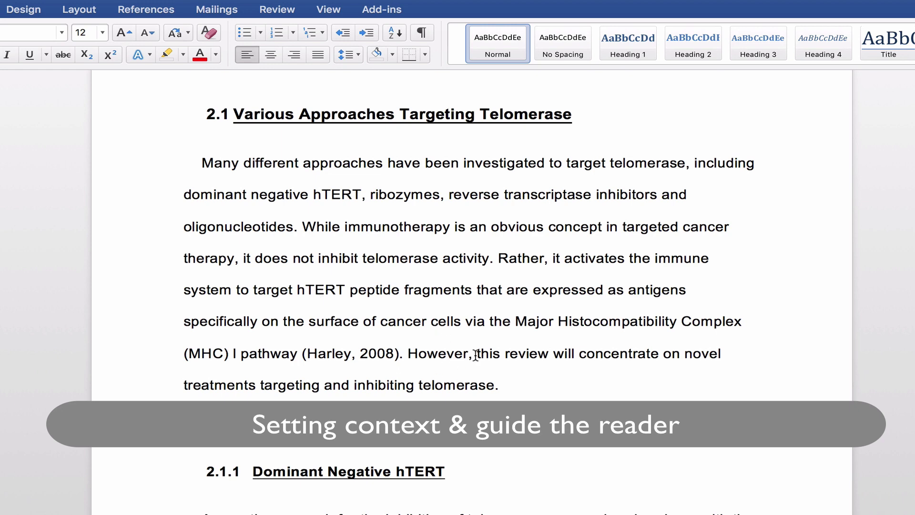
left_click_drag(495, 355, 531, 379)
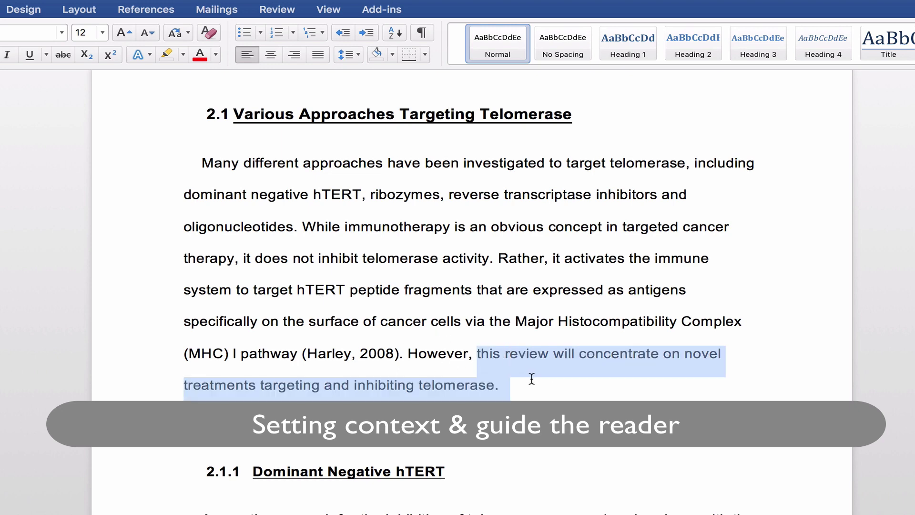
left_click(550, 396)
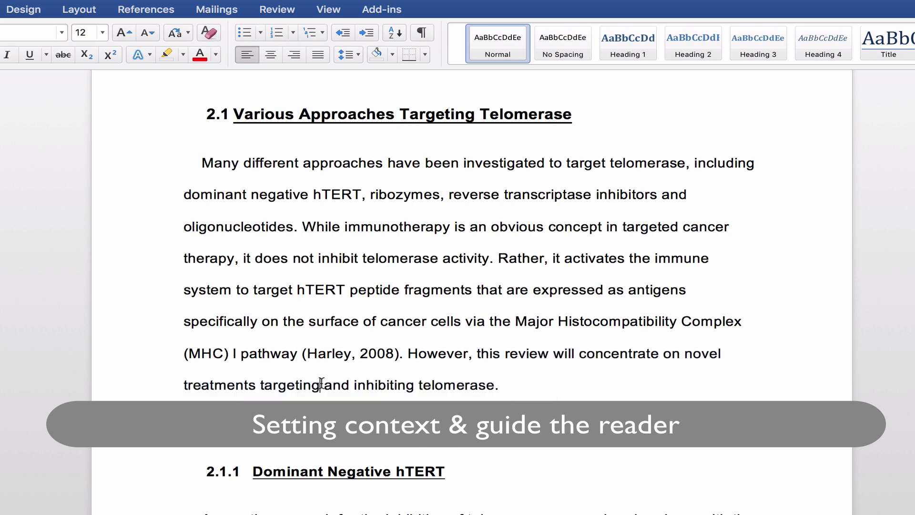
left_click_drag(320, 384, 260, 385)
left_click(260, 384)
Scroll until the whole 2.1.1 Dominant Negative hTERT paragraph is visible.
scroll(527, 417, "down", 5)
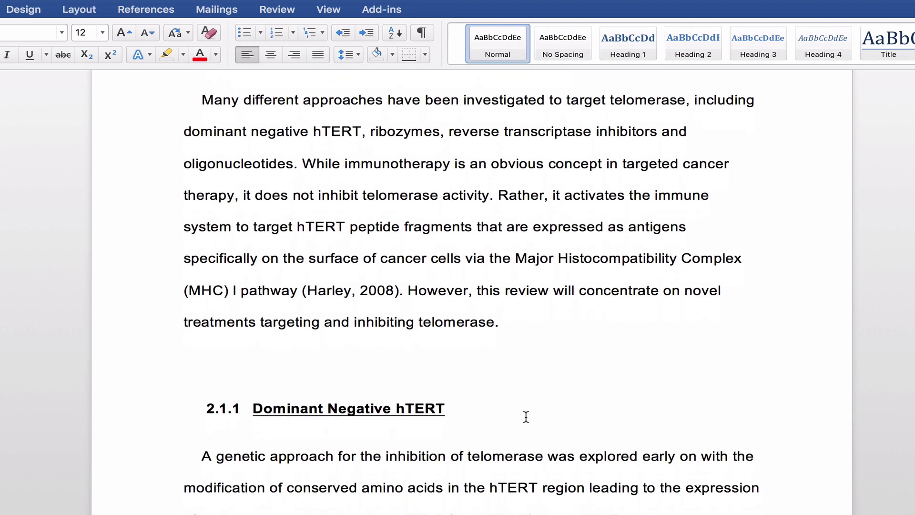
scroll(525, 417, "down", 5)
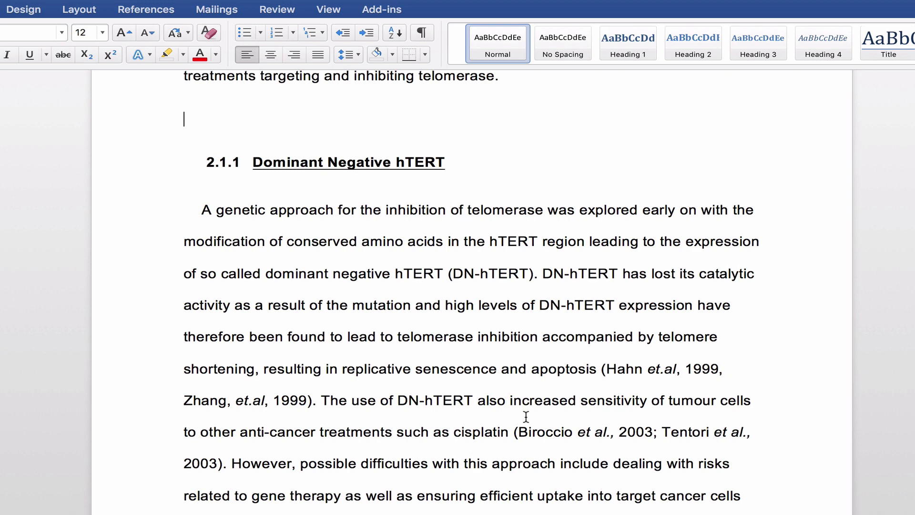
scroll(526, 417, "down", 2)
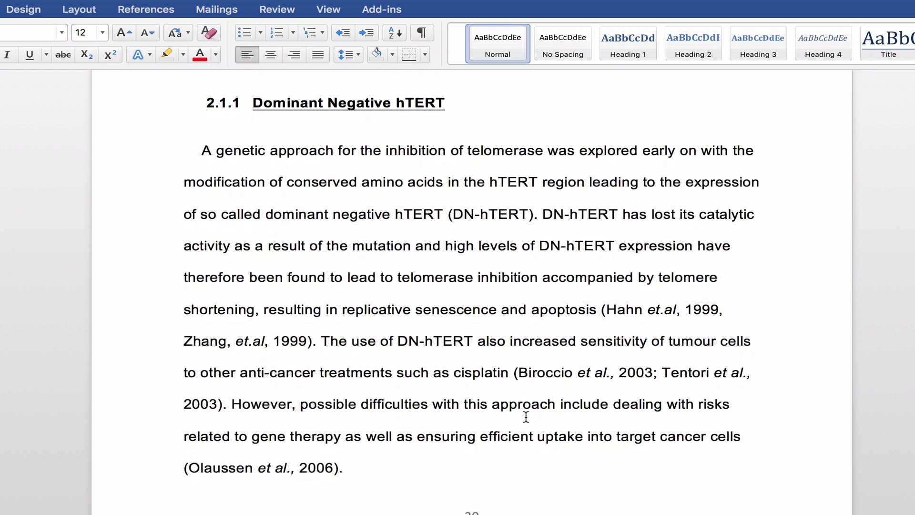
Highlight 'possible difficulties' and an example phrase in the ribozyme paragraph.
scroll(526, 417, "down", 1)
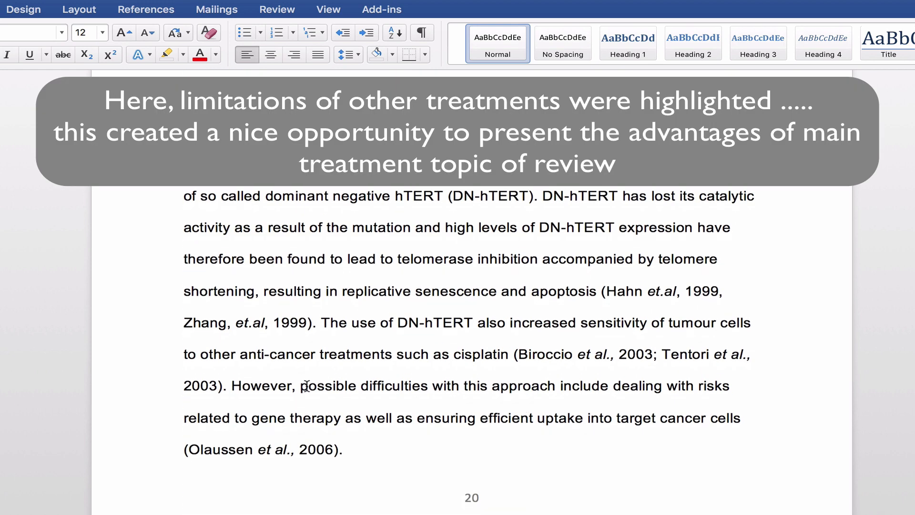
left_click_drag(302, 385, 432, 388)
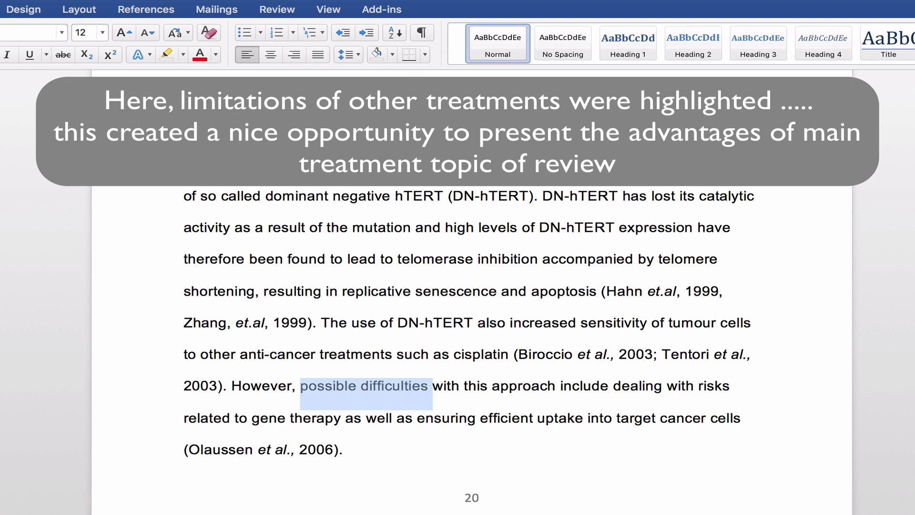
scroll(373, 326, "down", 10)
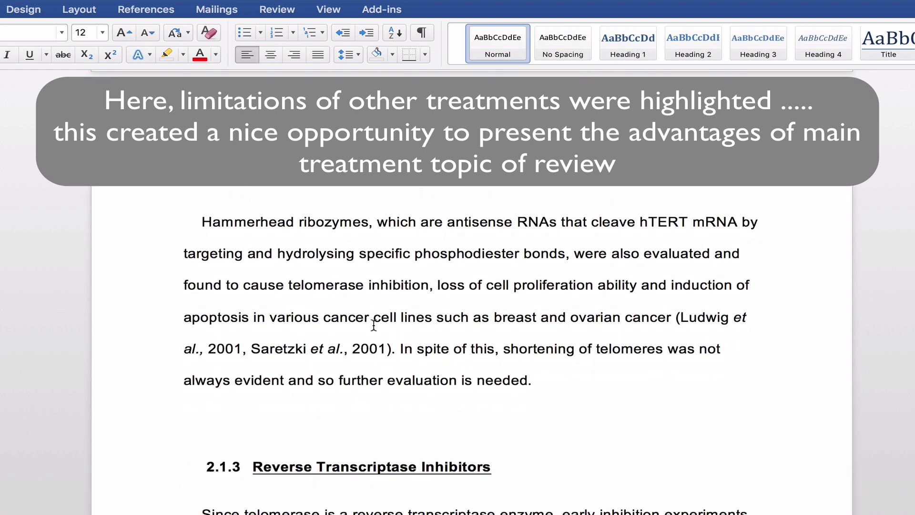
scroll(498, 340, "down", 5)
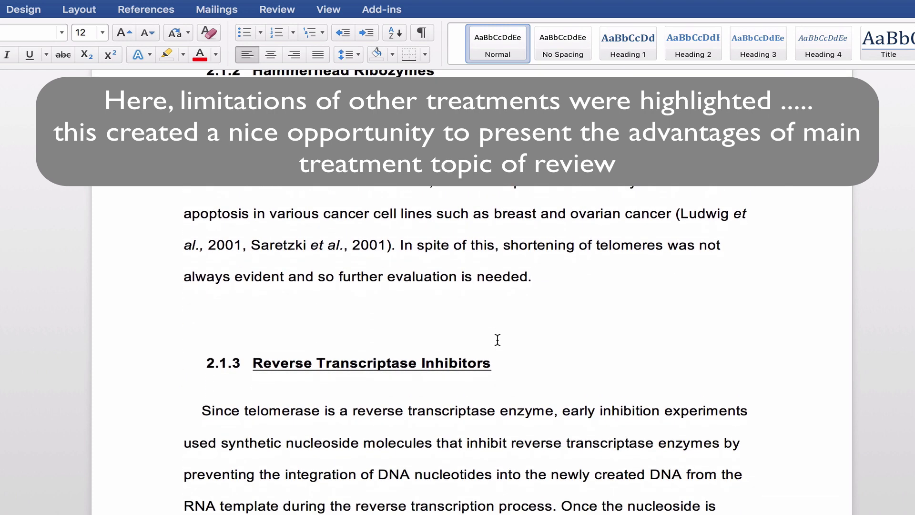
left_click_drag(320, 277, 517, 284)
scroll(545, 316, "down", 3)
scroll(545, 315, "down", 10)
left_click(534, 362)
Highlight 'AZT was not found to be efficient' and 'slight reduction', then reach 2.2 GRN 163L - Imetelstat.
left_click_drag(600, 399, 261, 427)
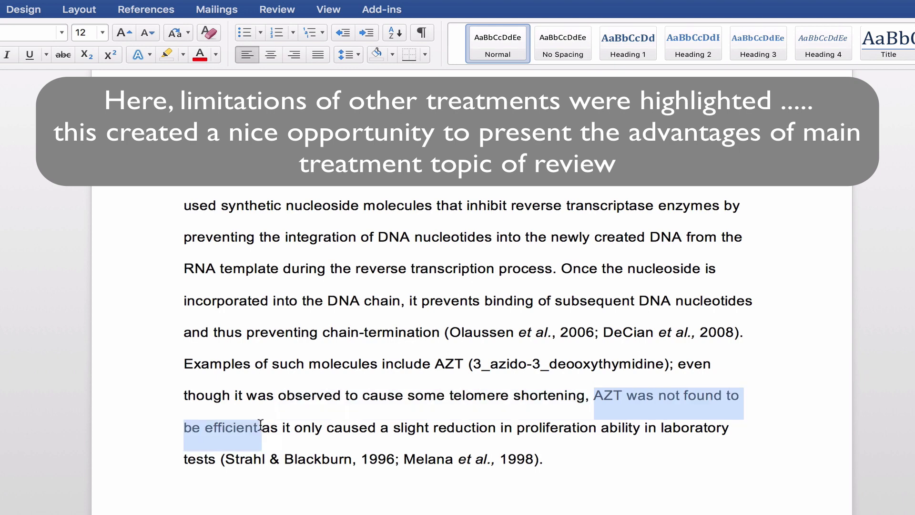
left_click(392, 422)
left_click_drag(393, 426, 473, 428)
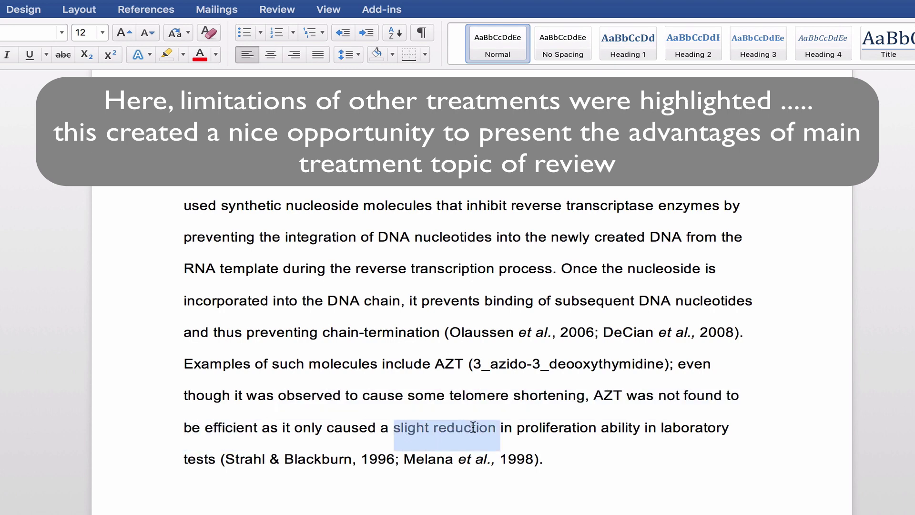
scroll(639, 467, "down", 1)
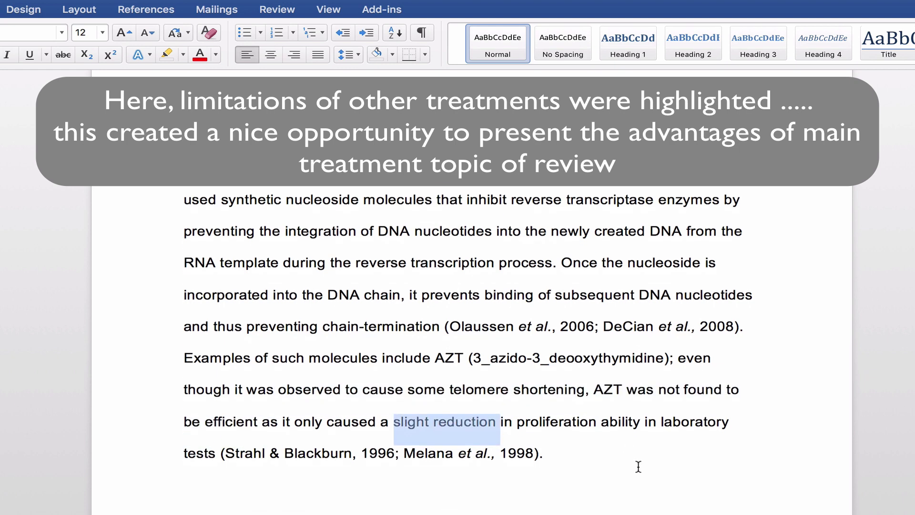
scroll(639, 467, "down", 1)
left_click(639, 466)
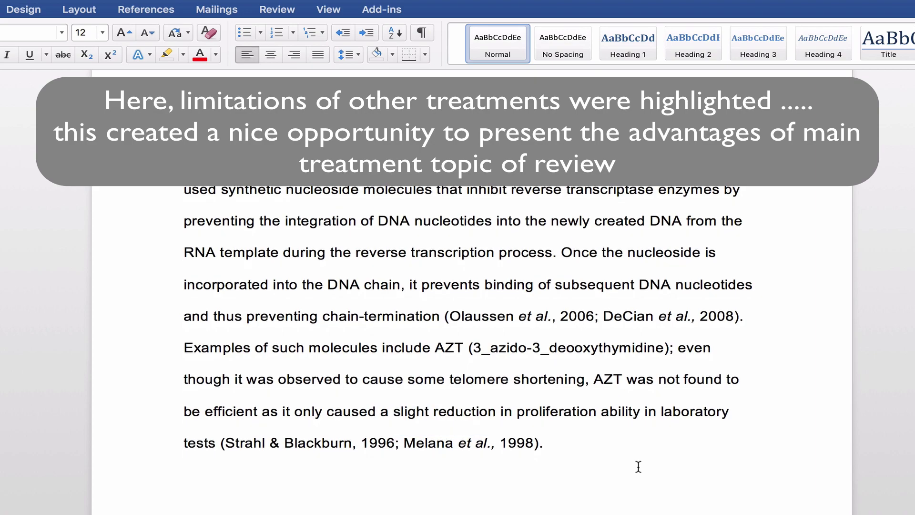
scroll(639, 467, "down", 15)
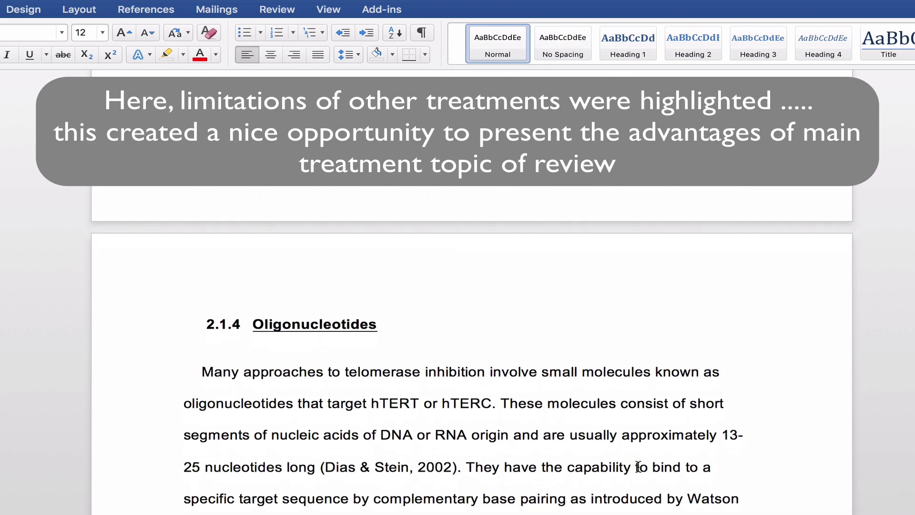
scroll(639, 466, "down", 10)
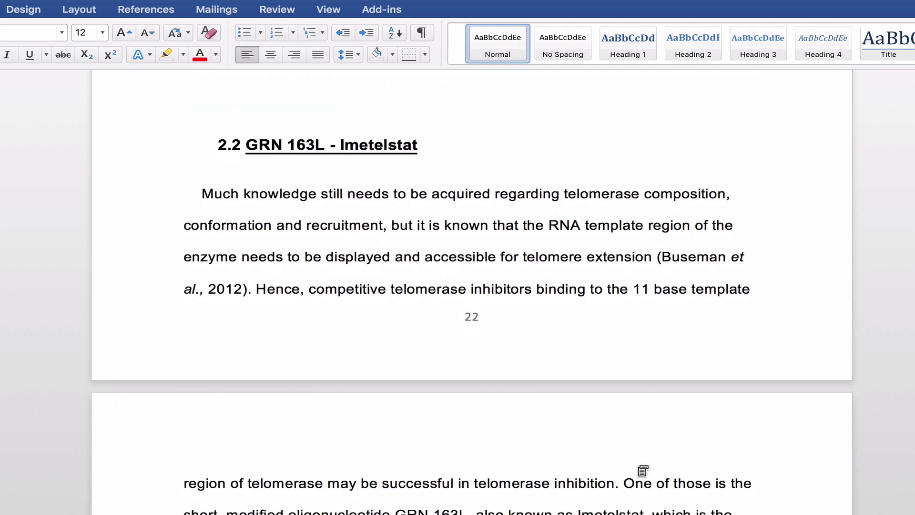
Select the GRN 163L heading, then 'possibly has cytotoxic effects' and the Vaenman et al. citation.
left_click_drag(437, 148, 270, 140)
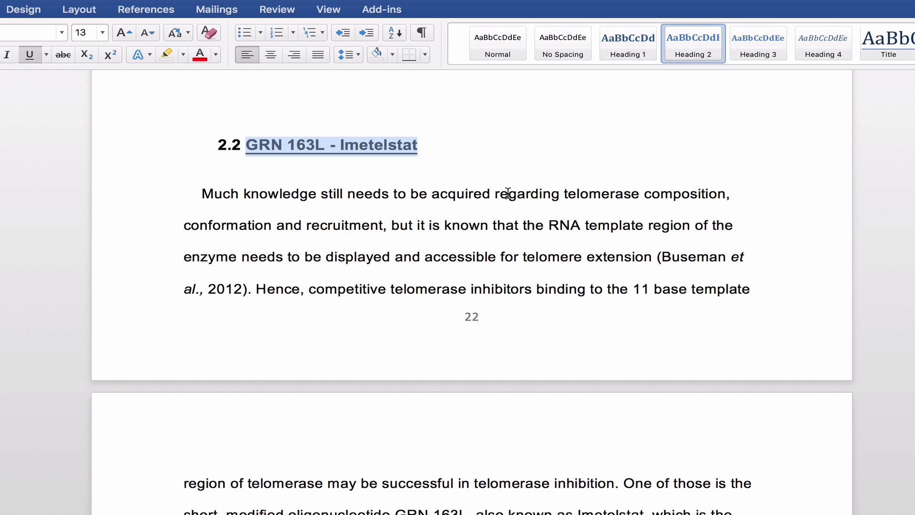
scroll(508, 193, "up", 5)
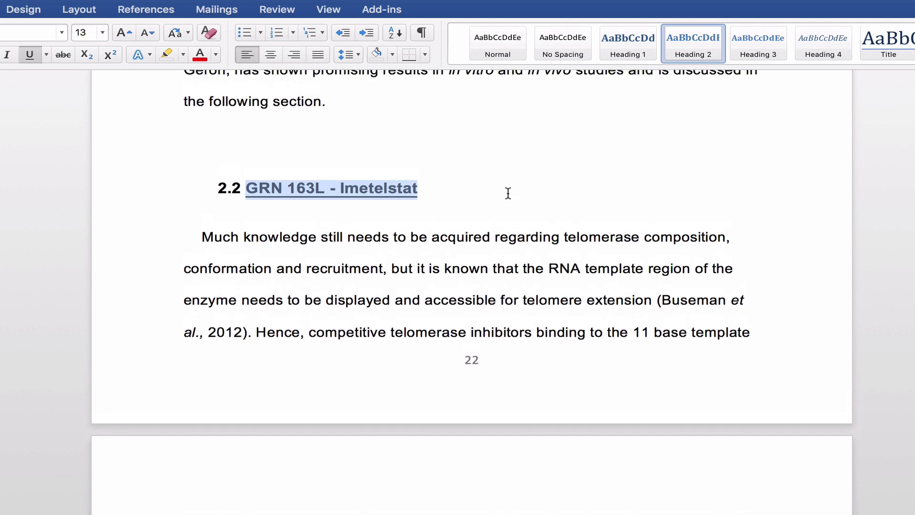
scroll(508, 193, "up", 5)
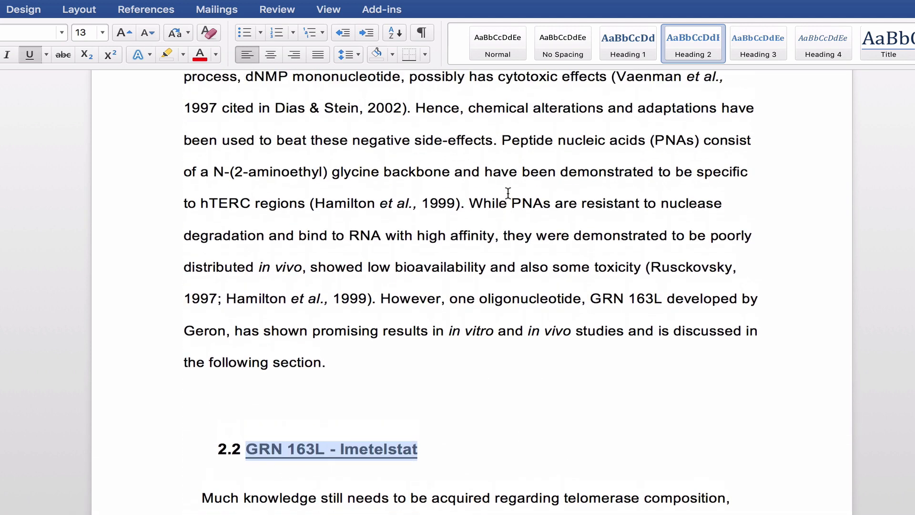
scroll(508, 193, "up", 1)
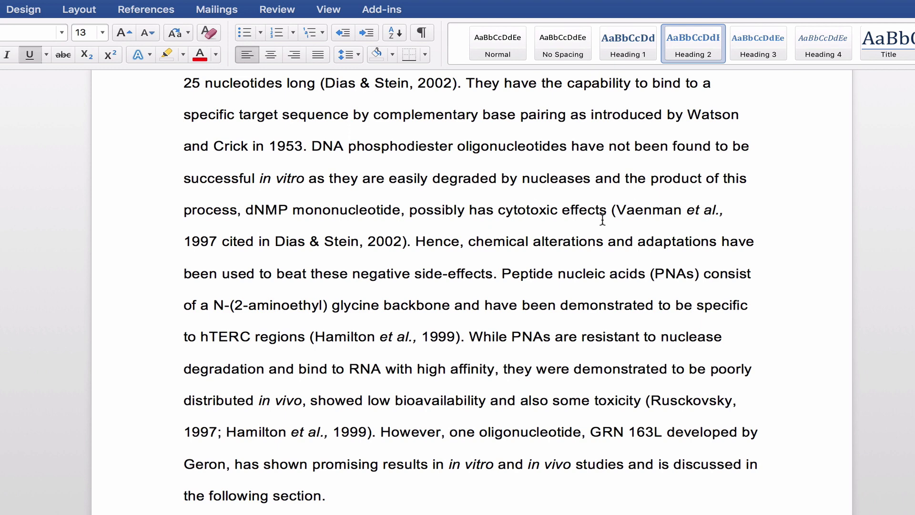
left_click_drag(607, 208, 429, 225)
left_click_drag(612, 210, 411, 242)
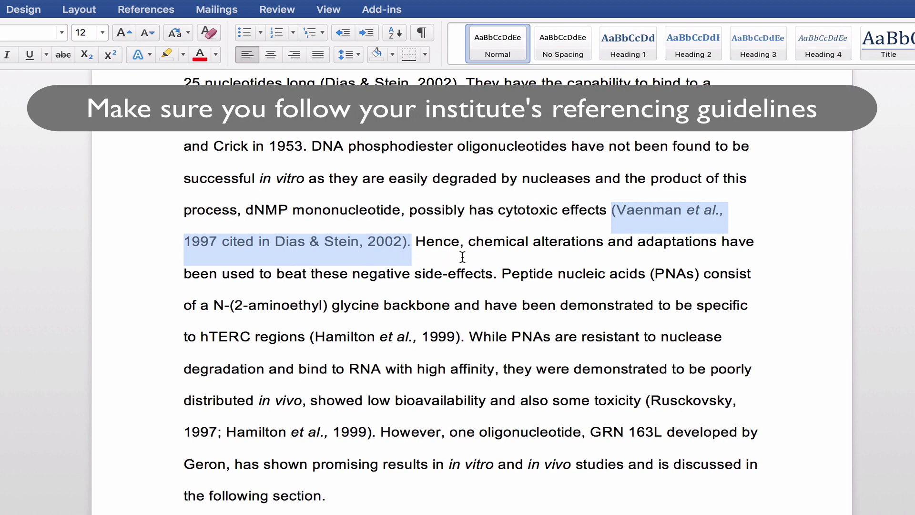
Deselect the citation, then scroll past page 23 to the 2.2.1 Preclinical Trials heading.
left_click(462, 243)
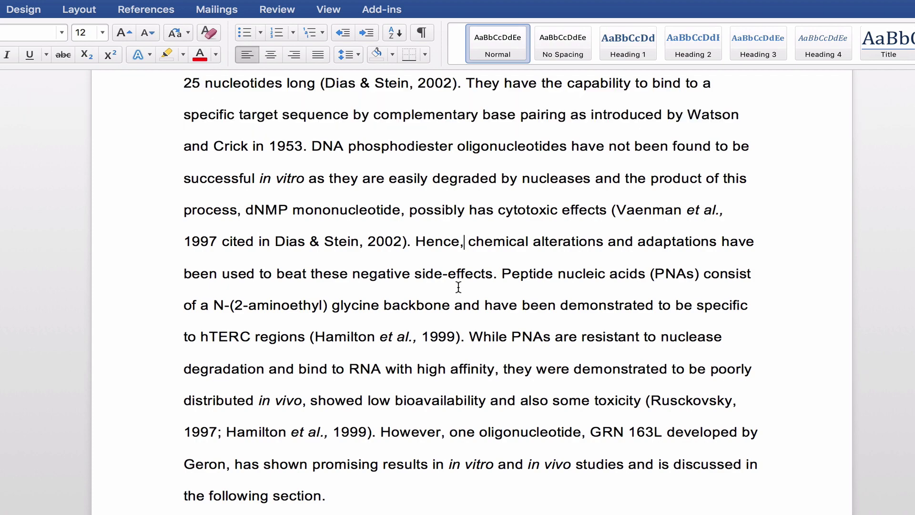
scroll(459, 286, "down", 20)
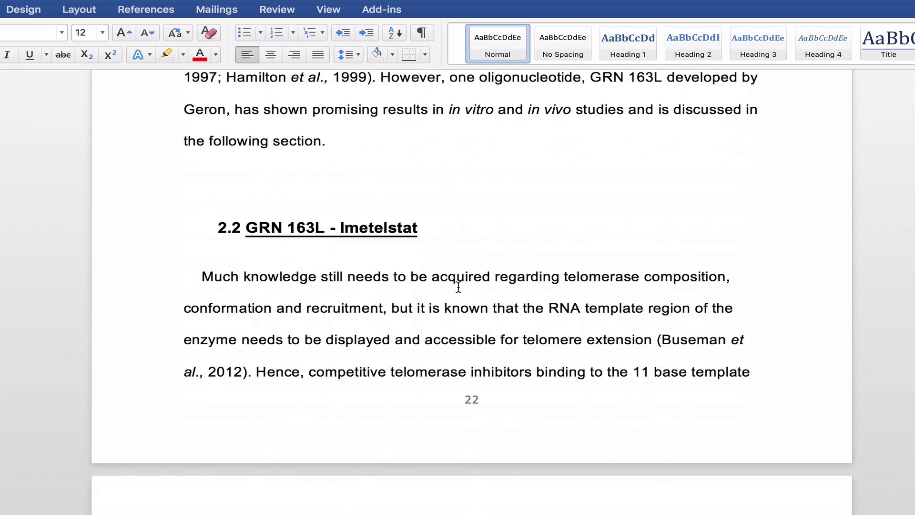
scroll(459, 287, "down", 15)
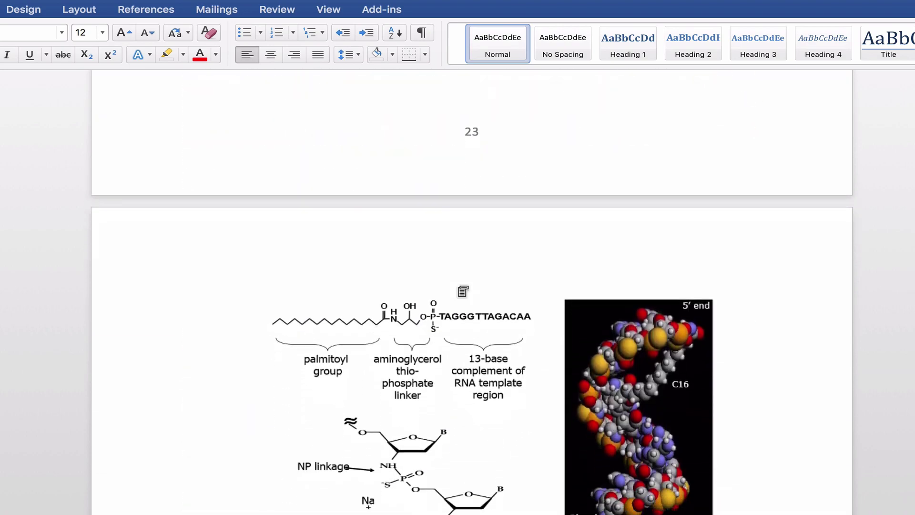
scroll(459, 287, "up", 4)
scroll(459, 286, "down", 1)
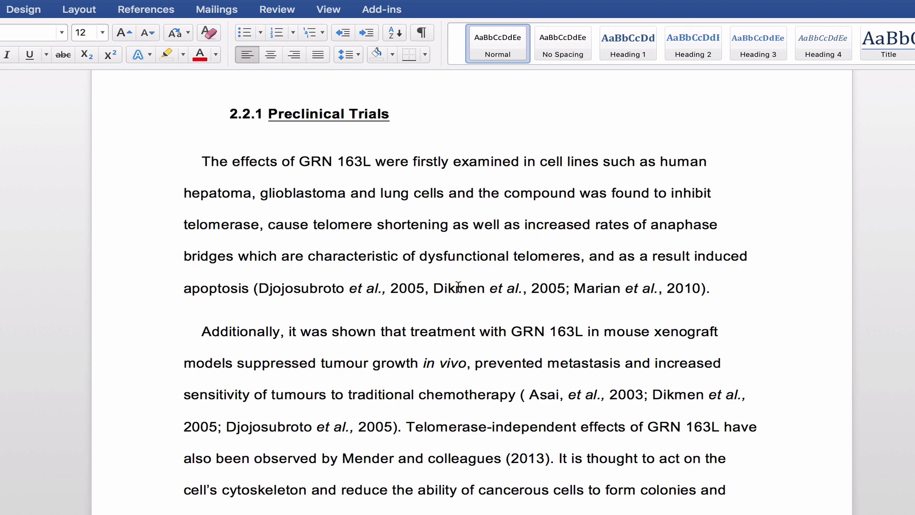
Highlight the 2.2.1 Preclinical Trials heading, deselect it, and scroll down through Tables 1 and 2.
left_click_drag(406, 117, 263, 115)
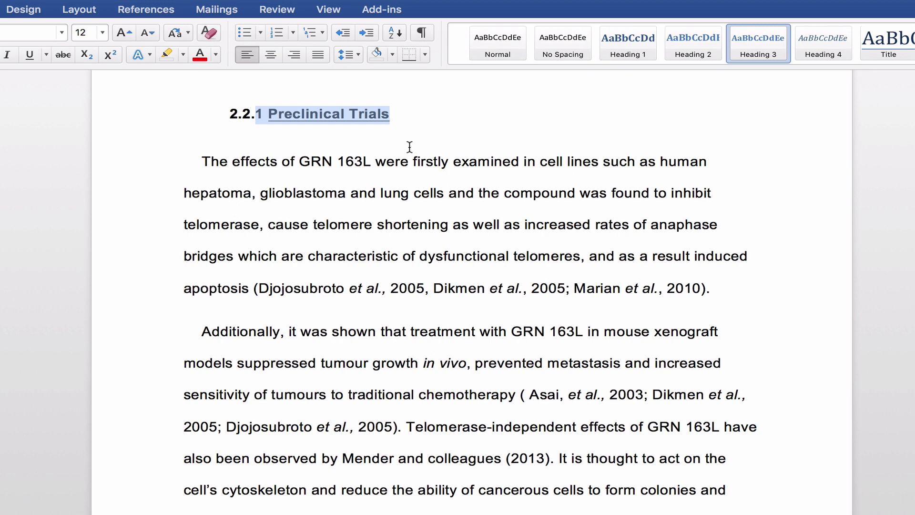
left_click(413, 195)
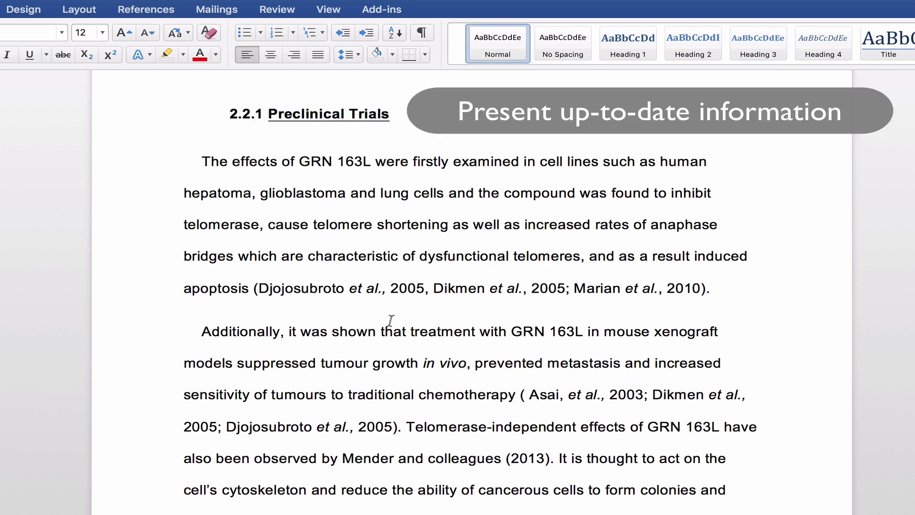
scroll(410, 360, "down", 5)
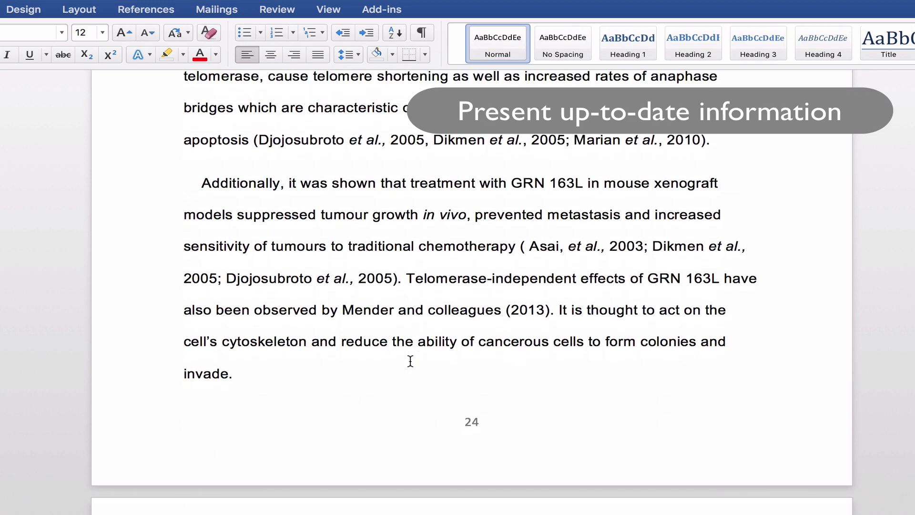
scroll(411, 360, "up", 1)
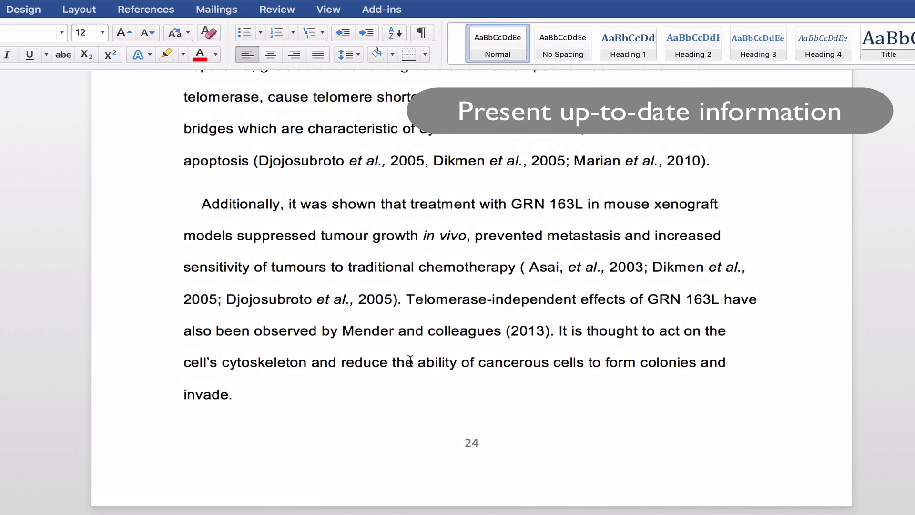
scroll(411, 360, "down", 15)
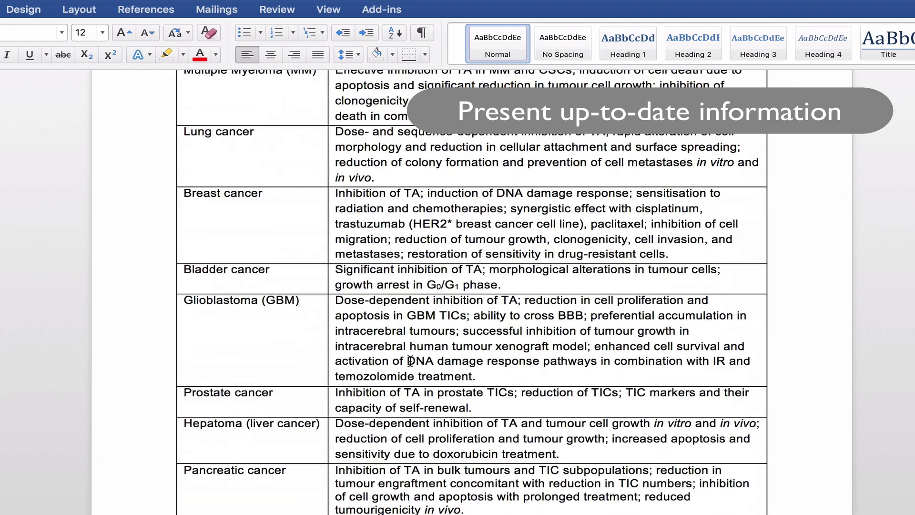
scroll(415, 447, "down", 20)
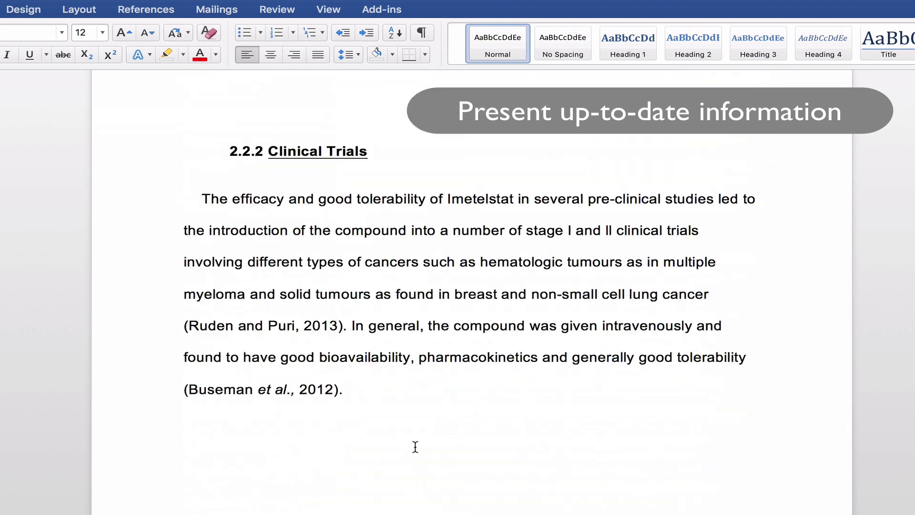
scroll(415, 447, "down", 6)
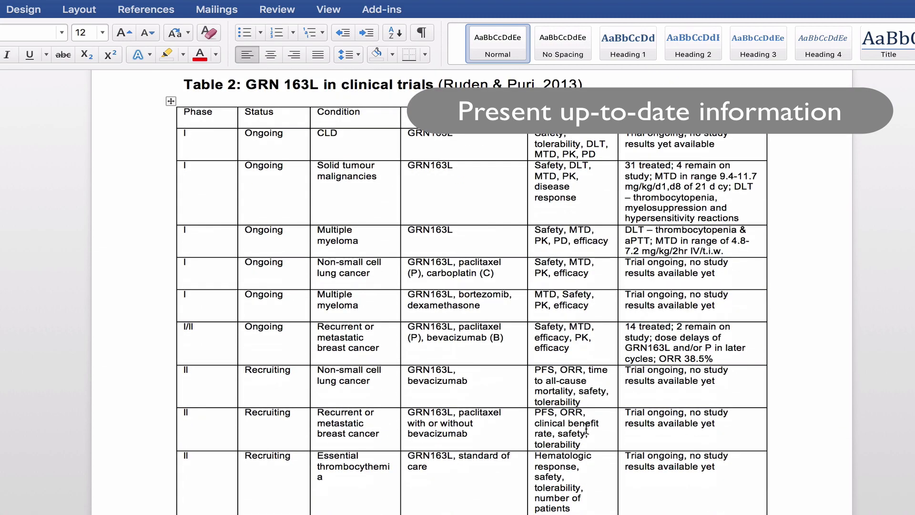
Scroll back up to the end of page 24, covering Mender and colleagues' (2013) cytoskeletal findings.
scroll(693, 326, "up", 10)
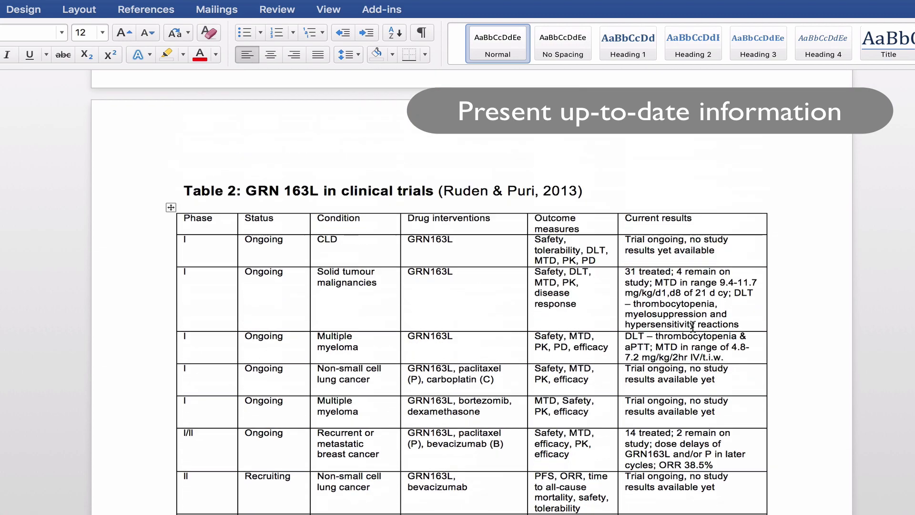
scroll(694, 326, "up", 12)
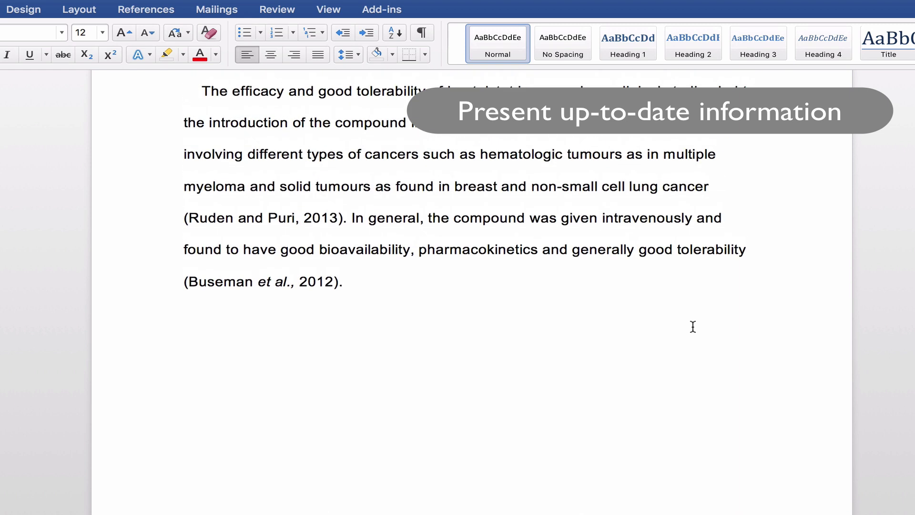
scroll(698, 331, "up", 15)
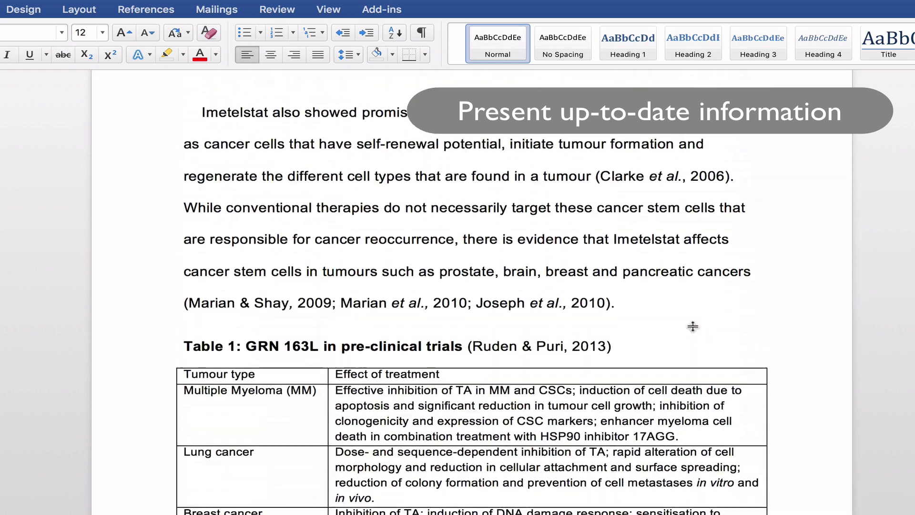
scroll(695, 329, "up", 4)
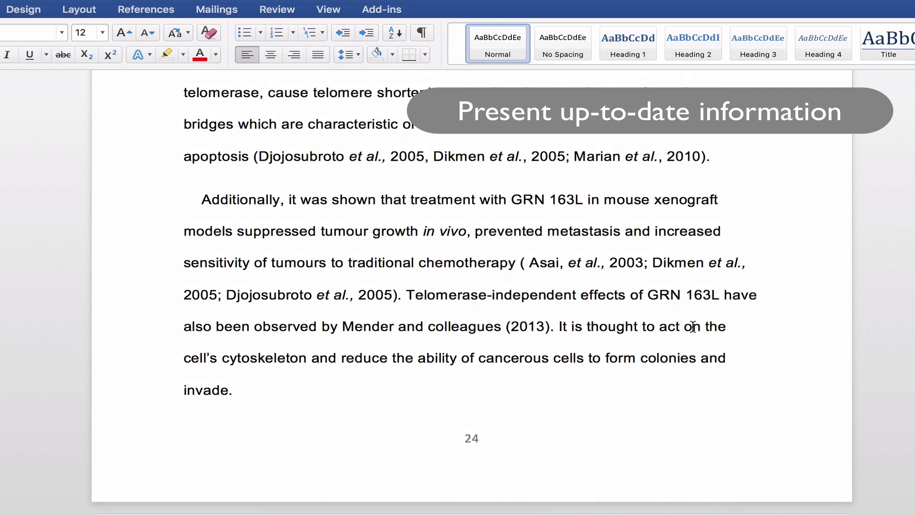
scroll(692, 328, "down", 1)
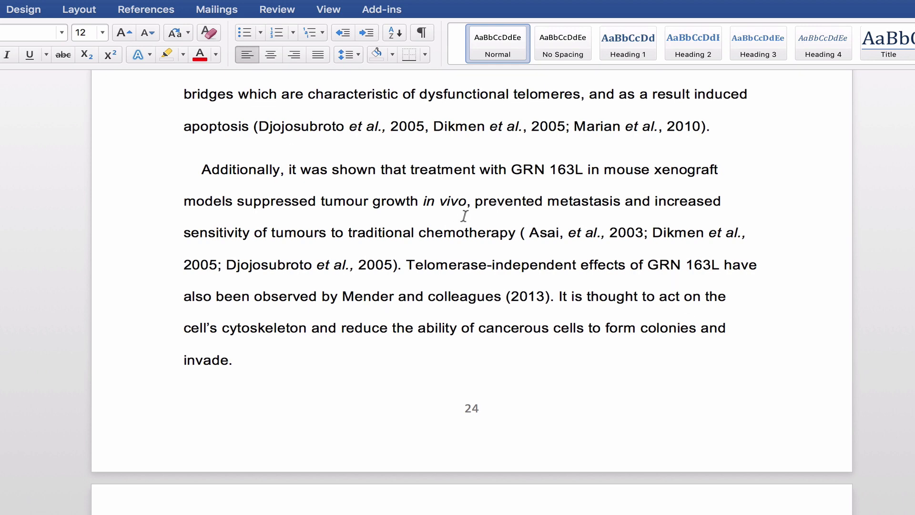
scroll(492, 217, "up", 3)
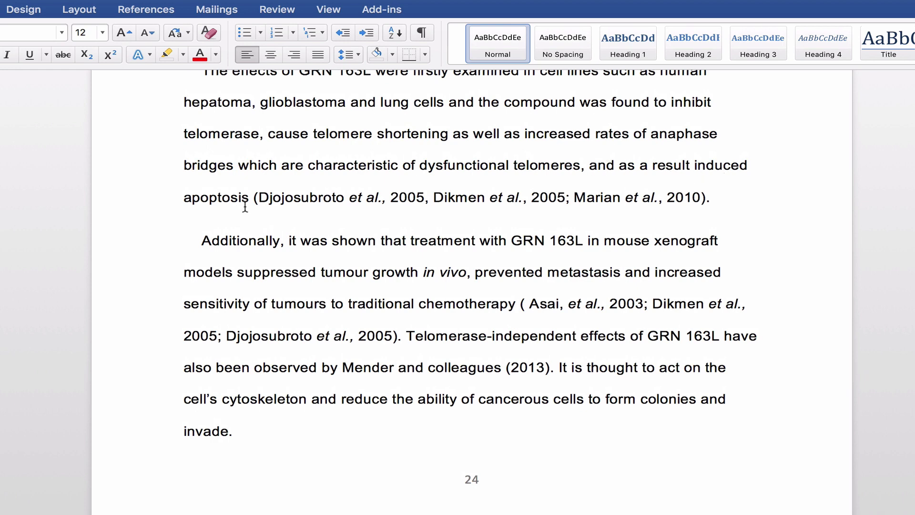
left_click_drag(258, 199, 723, 203)
left_click(718, 203)
scroll(588, 264, "down", 3)
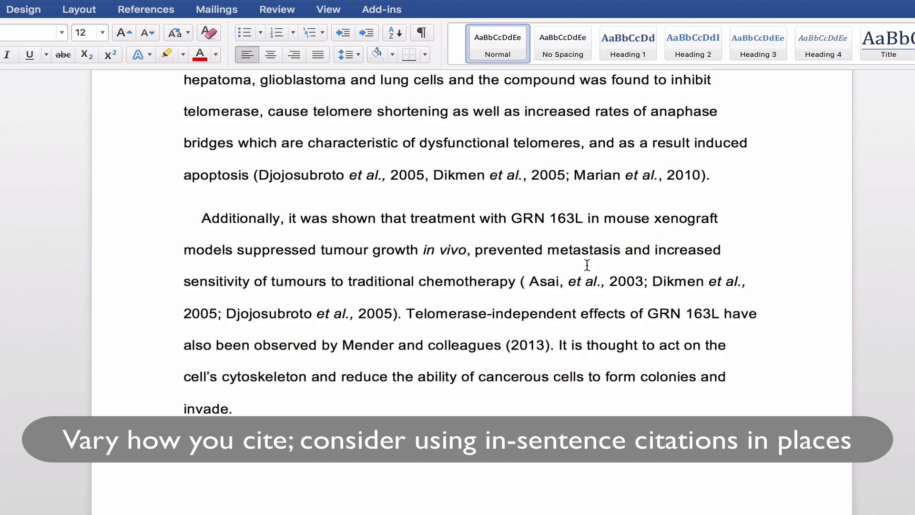
left_click_drag(402, 294, 516, 326)
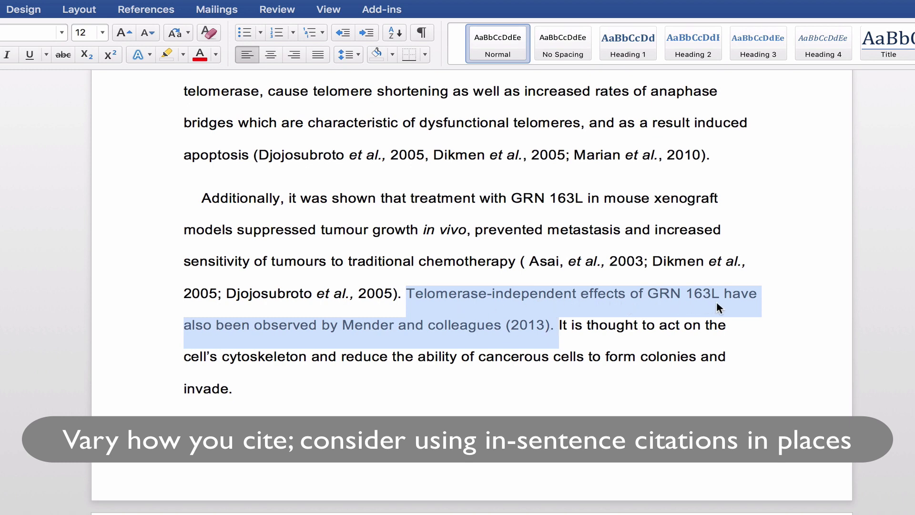
left_click(534, 332)
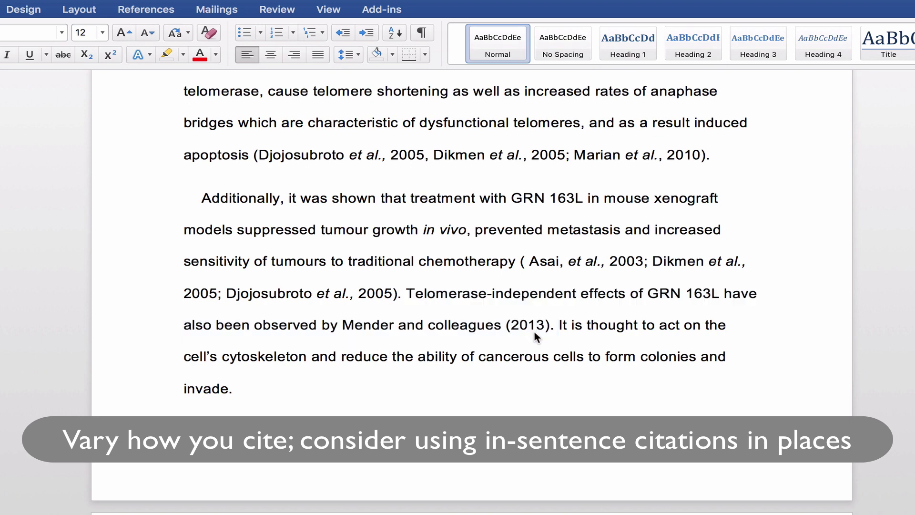
left_click_drag(510, 327, 545, 328)
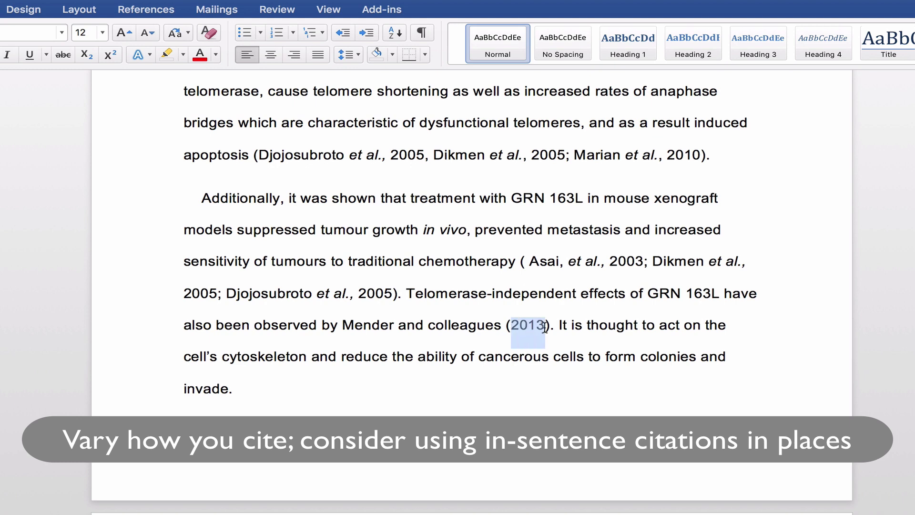
left_click_drag(345, 326, 465, 321)
left_click(433, 328)
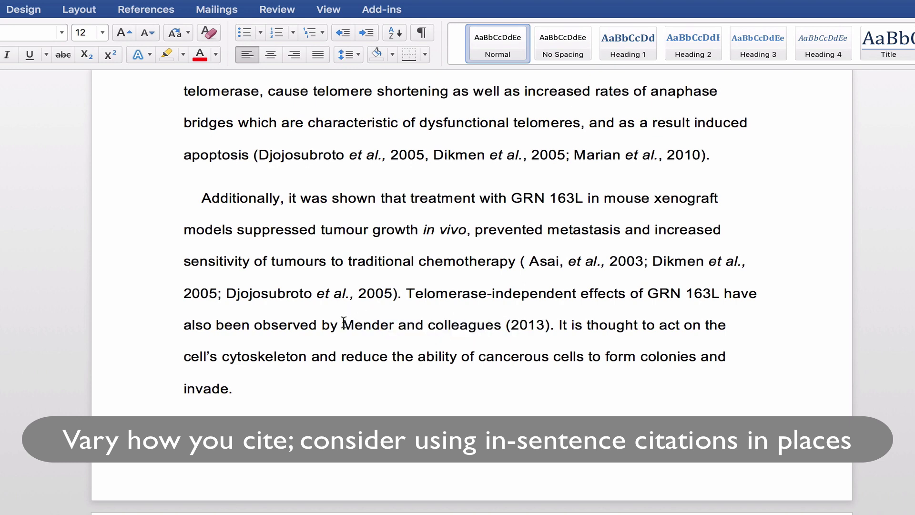